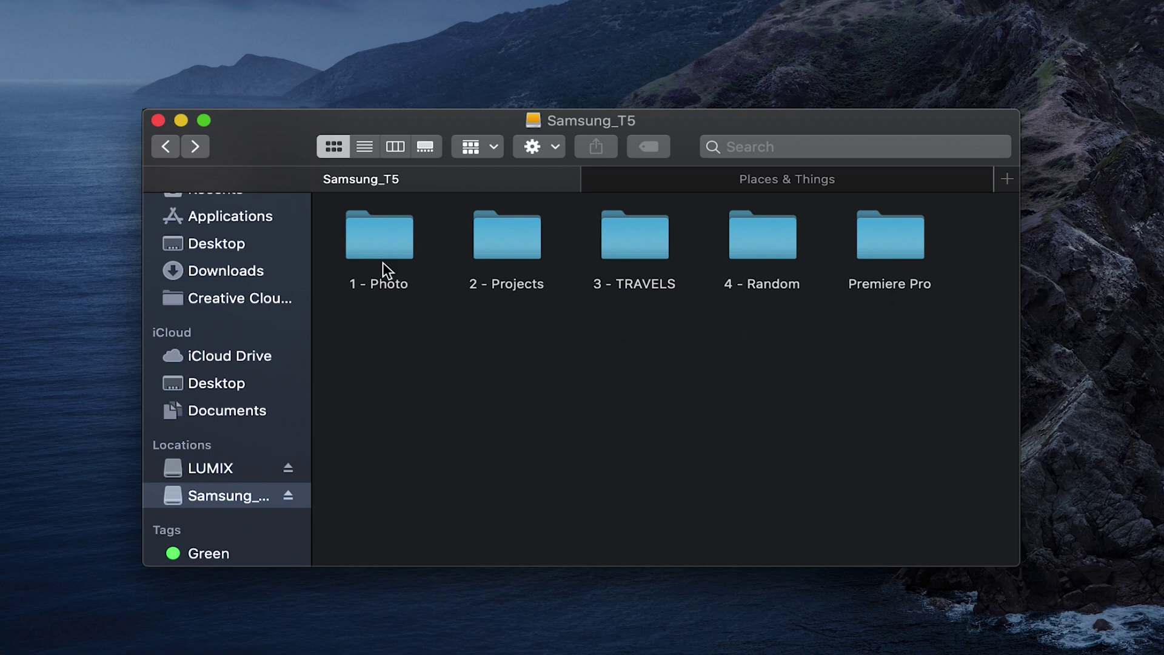
# Step: Open the 1 - TEMPLATE folder inside 1 - Photo on the Samsung_T5 drive
pyautogui.doubleClick(399, 238)
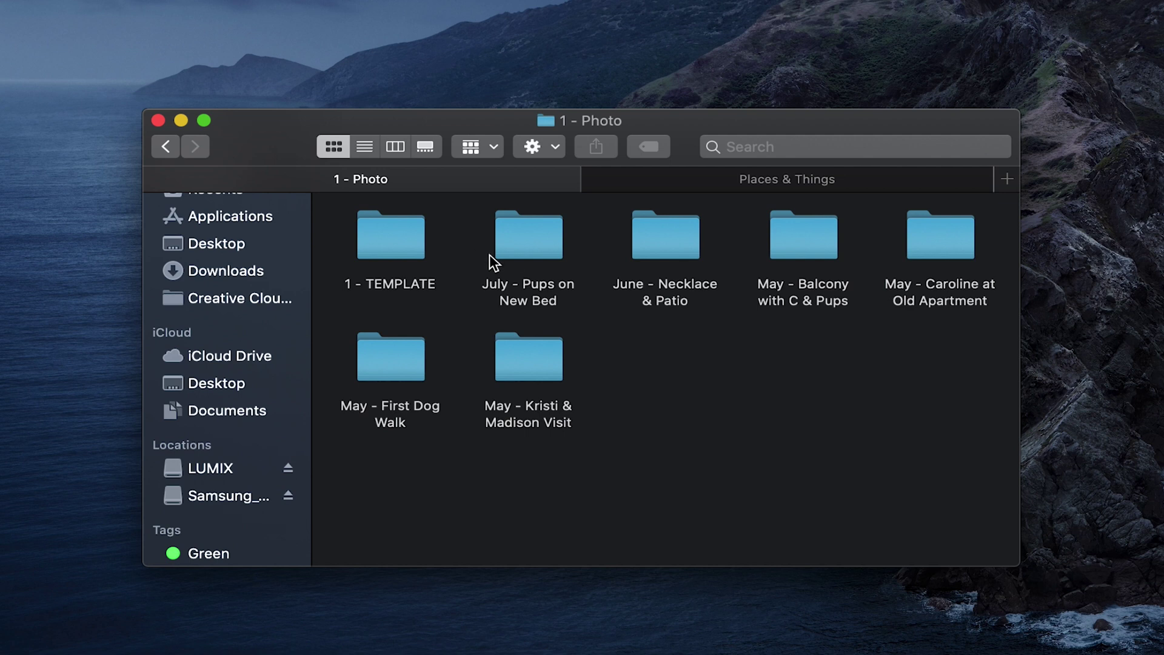
pyautogui.doubleClick(388, 245)
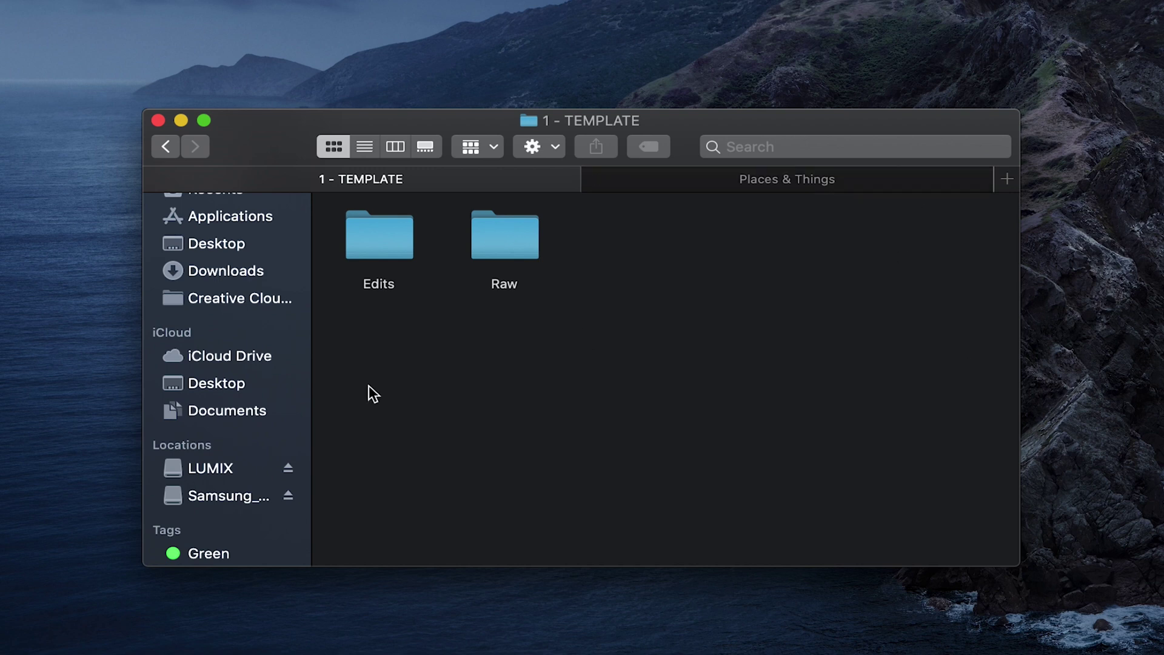
pyautogui.click(166, 147)
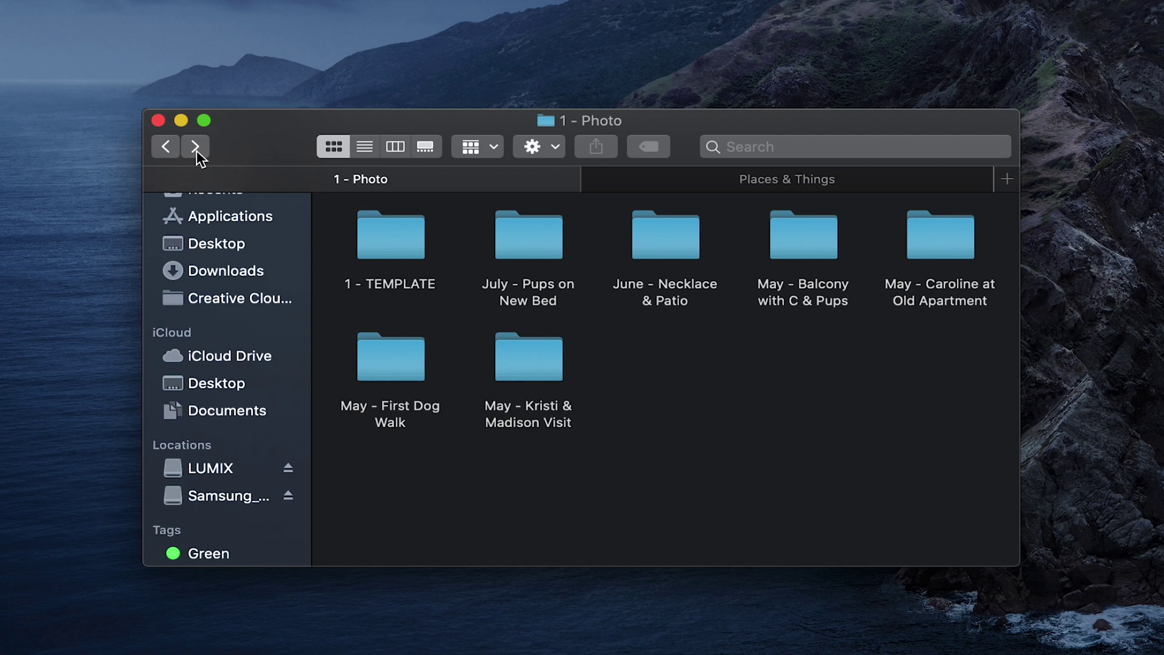
pyautogui.click(196, 151)
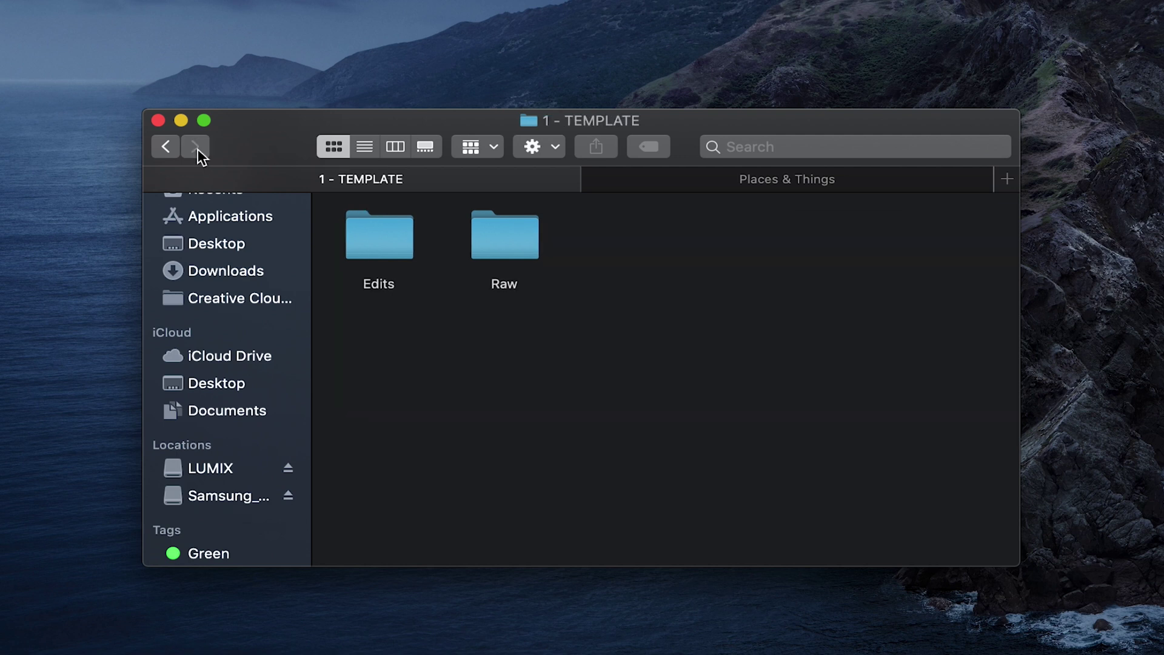
# Step: Create a folder named FINALS in the photo template and arrange the folder icons in alphabetical order
pyautogui.rightClick(645, 349)
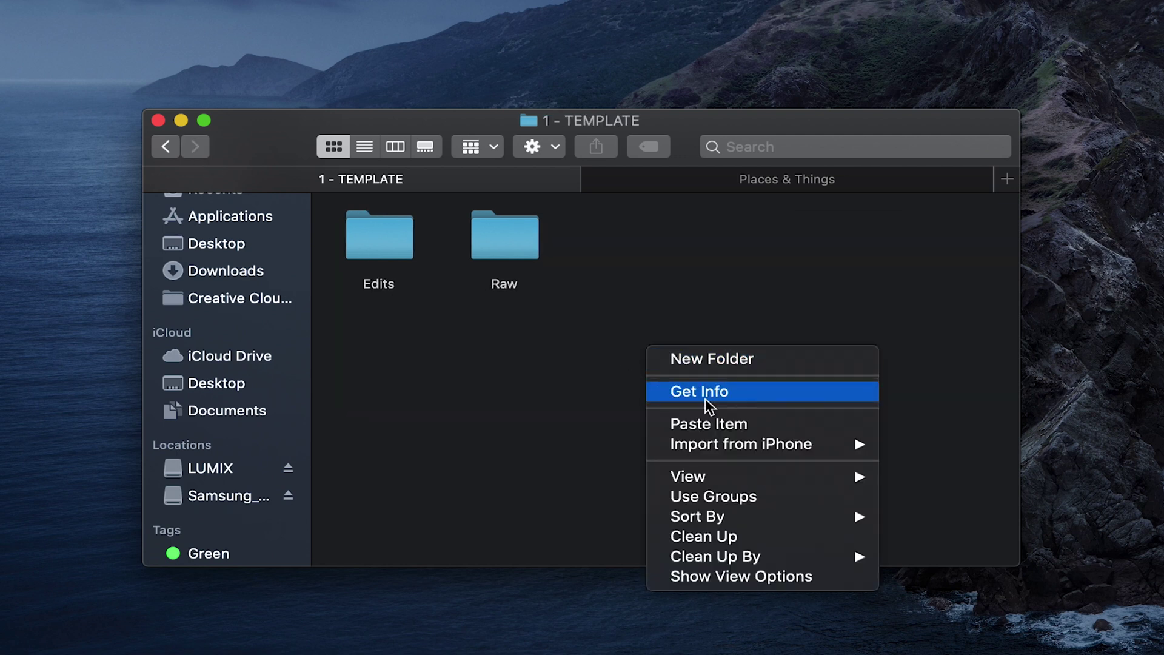
pyautogui.click(717, 362)
pyautogui.write('FINALS')
pyautogui.press('Return')
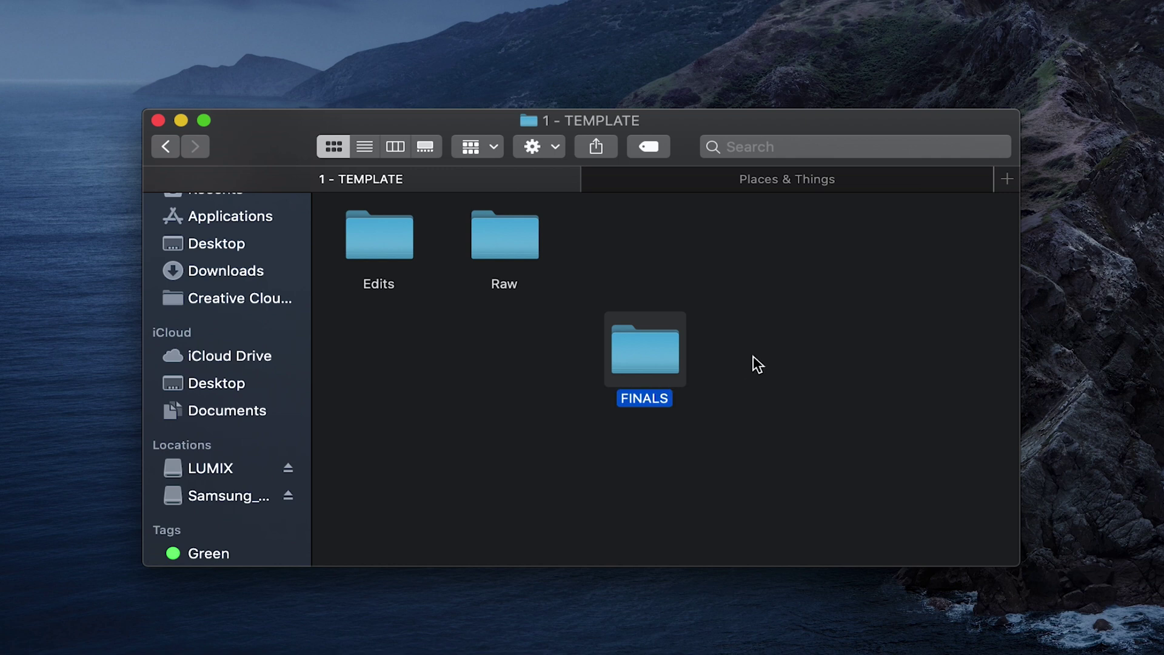
pyautogui.click(494, 148)
pyautogui.click(533, 211)
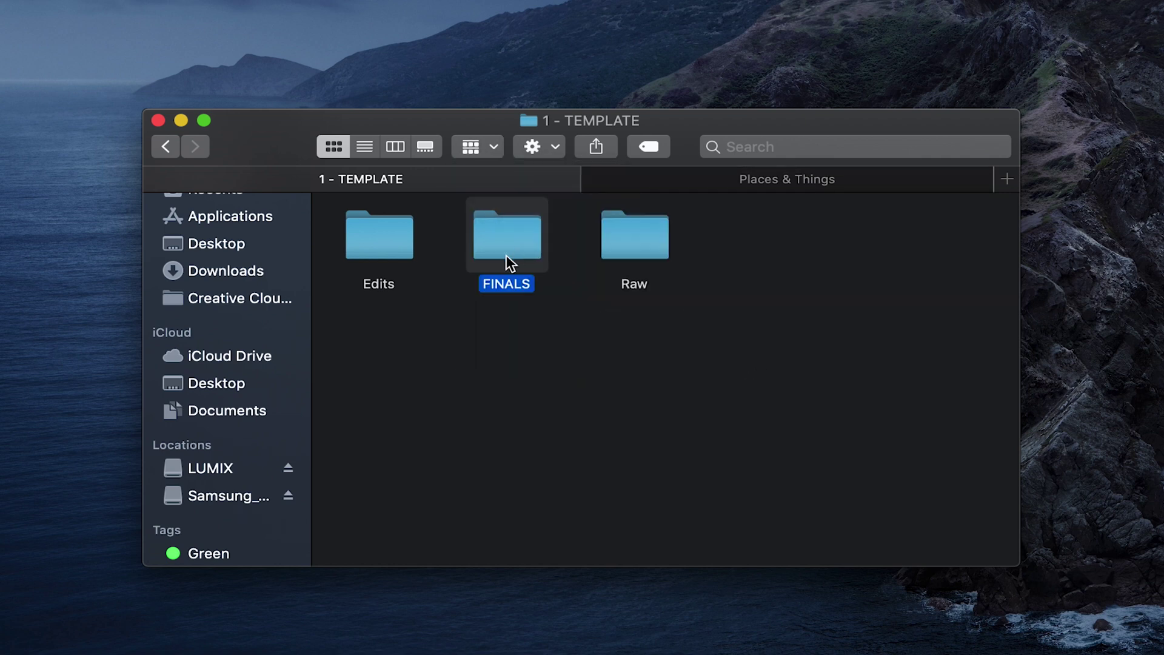
pyautogui.click(438, 317)
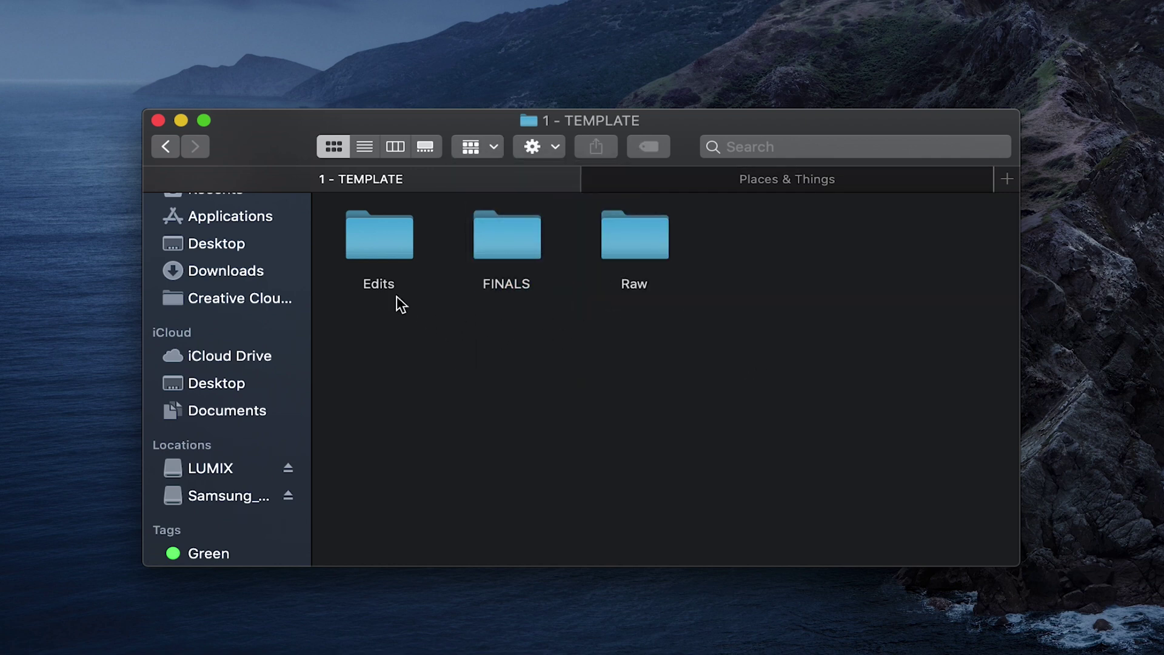
pyautogui.click(376, 254)
pyautogui.click(380, 306)
pyautogui.click(508, 244)
pyautogui.click(511, 297)
pyautogui.click(504, 256)
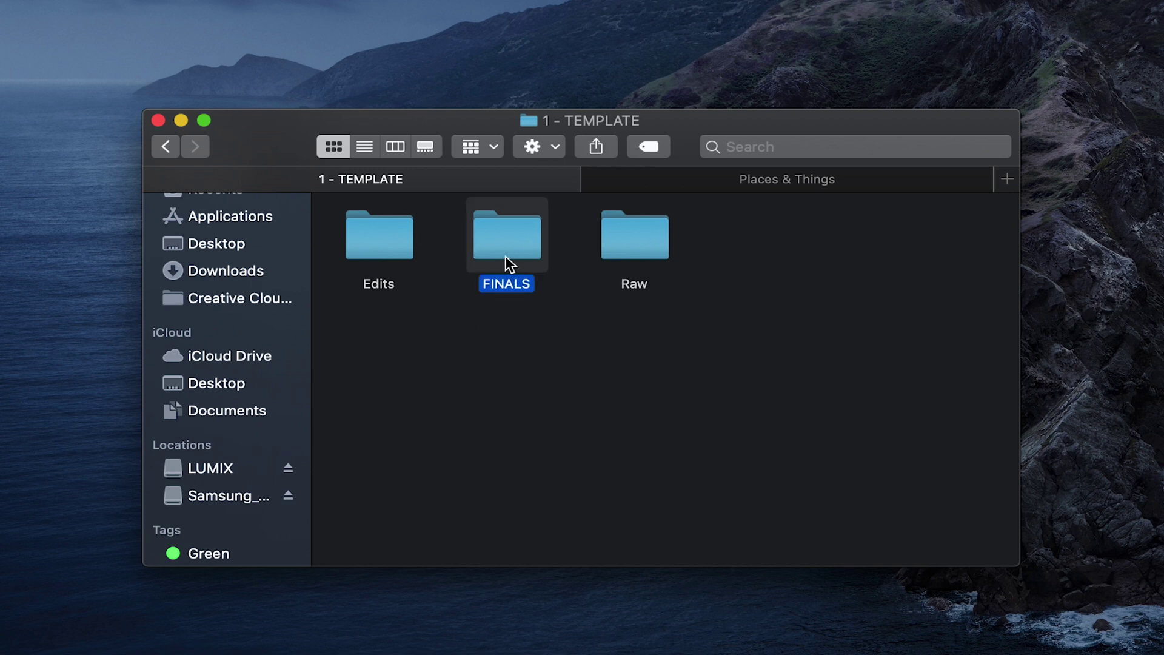
# Step: Return to the Samsung_T5 top level and open the 1 - TEMPLATE folder inside 2 - Projects
pyautogui.click(170, 151)
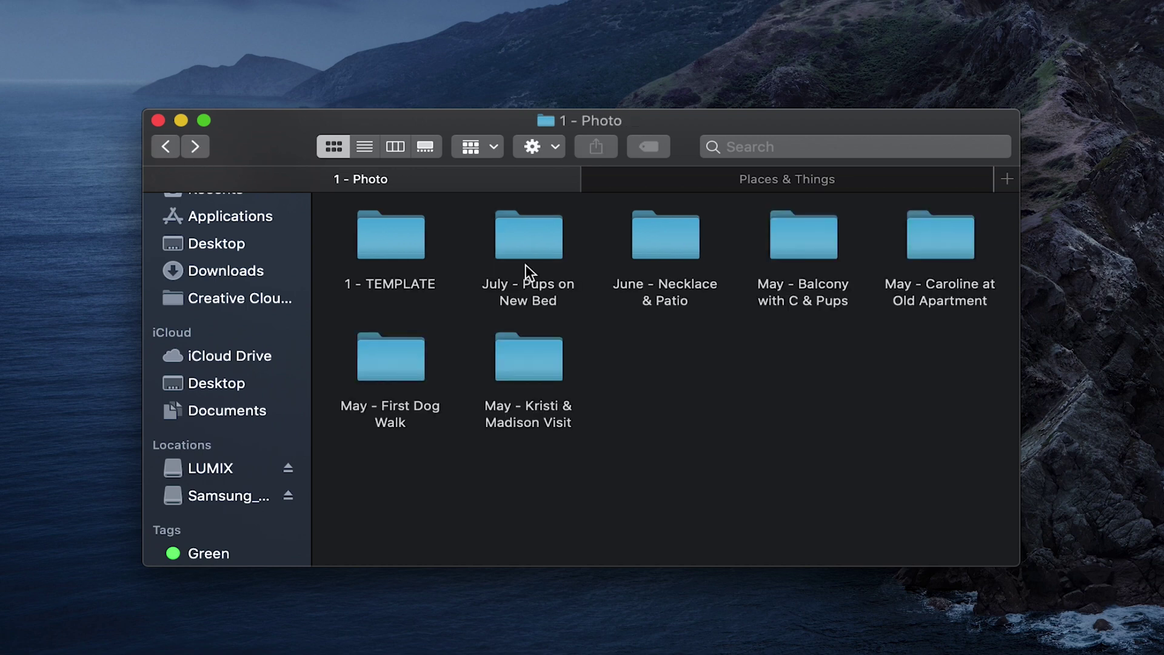
pyautogui.click(167, 150)
pyautogui.click(521, 251)
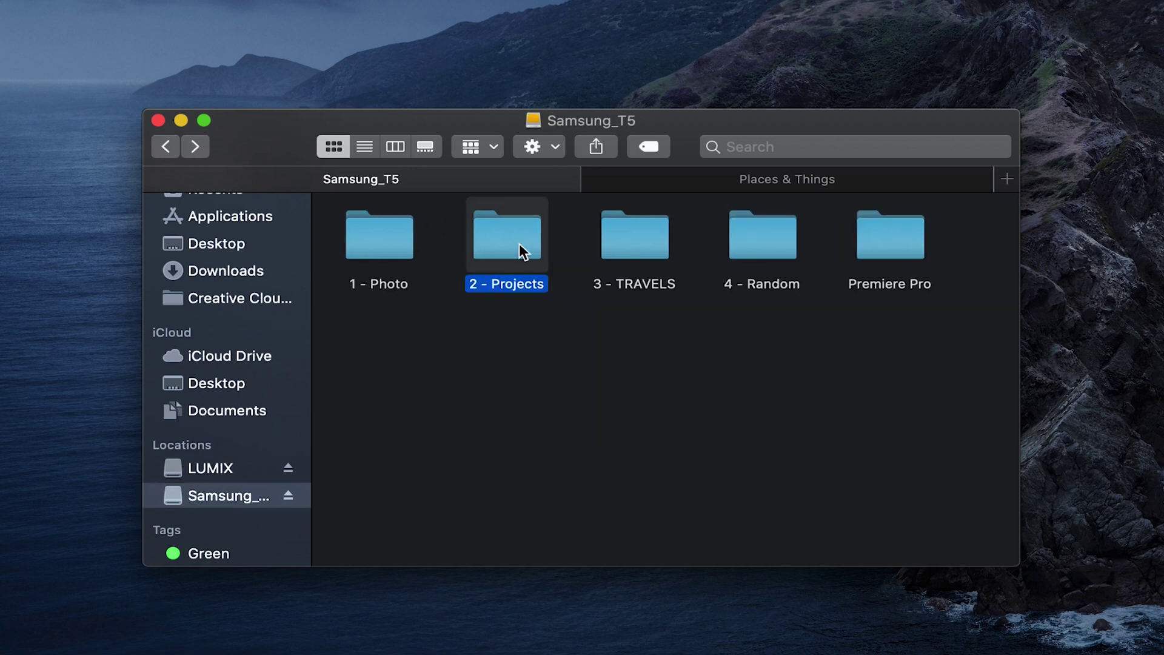
pyautogui.doubleClick(522, 248)
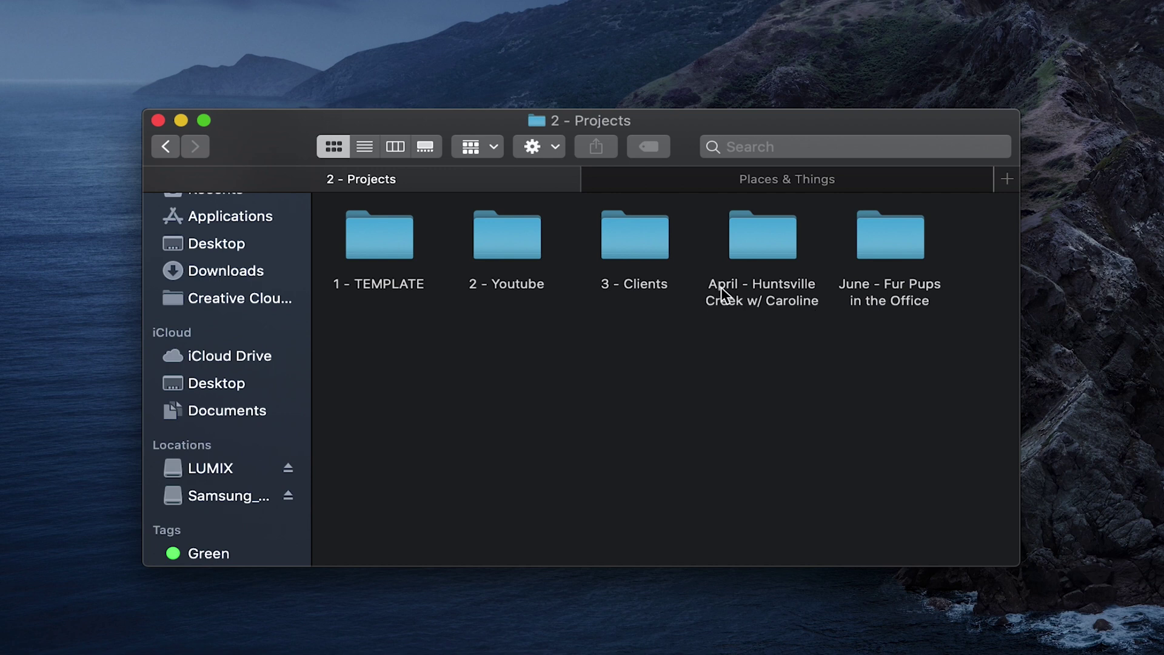
pyautogui.click(397, 249)
pyautogui.doubleClick(398, 249)
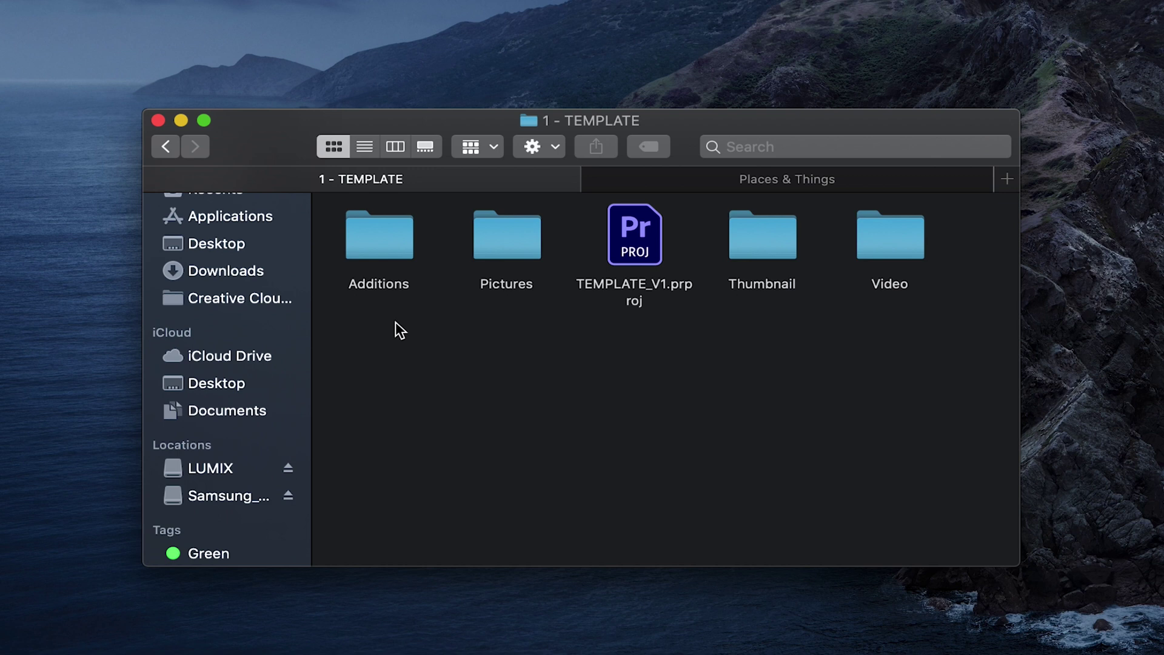
# Step: Preview GRID.png and WIDESCREEN.PNG in the template's Additions folder, and return to the template folder
pyautogui.click(384, 239)
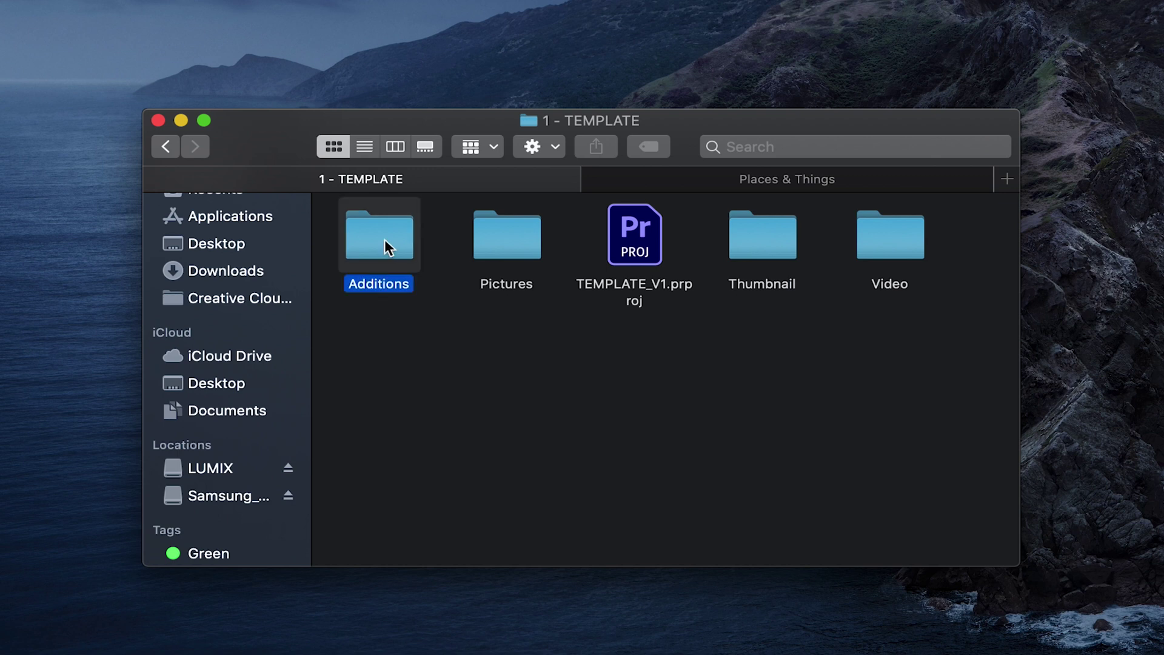
pyautogui.doubleClick(384, 239)
pyautogui.click(387, 253)
pyautogui.press('space')
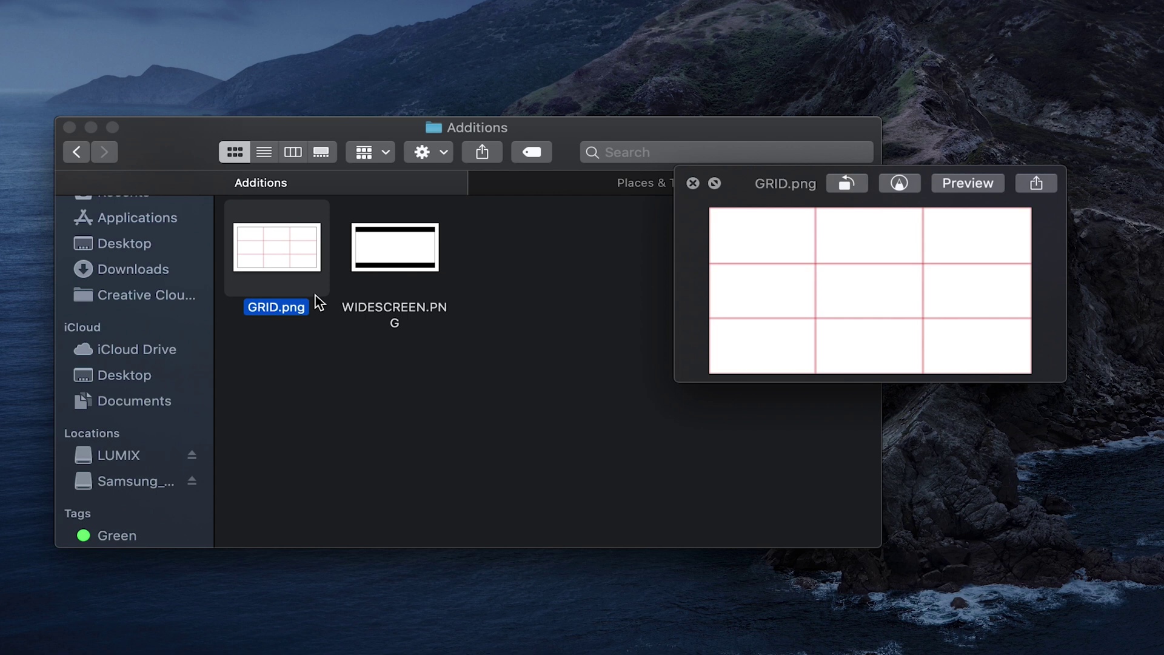
pyautogui.press('space')
pyautogui.click(405, 259)
pyautogui.press('space')
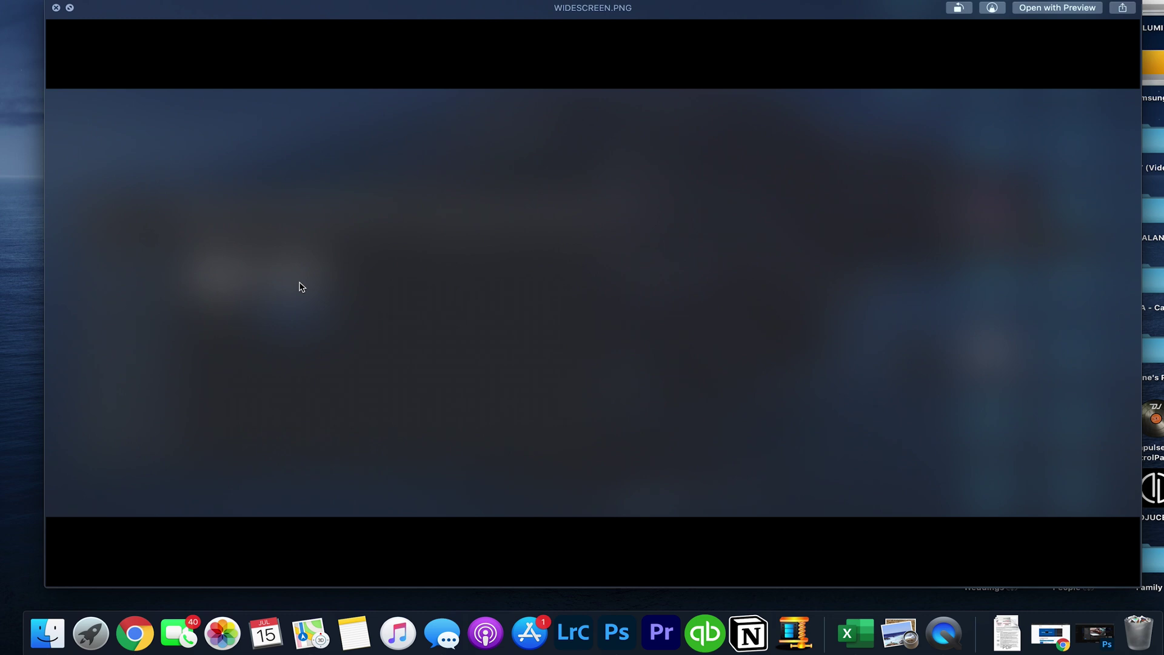
pyautogui.press('space')
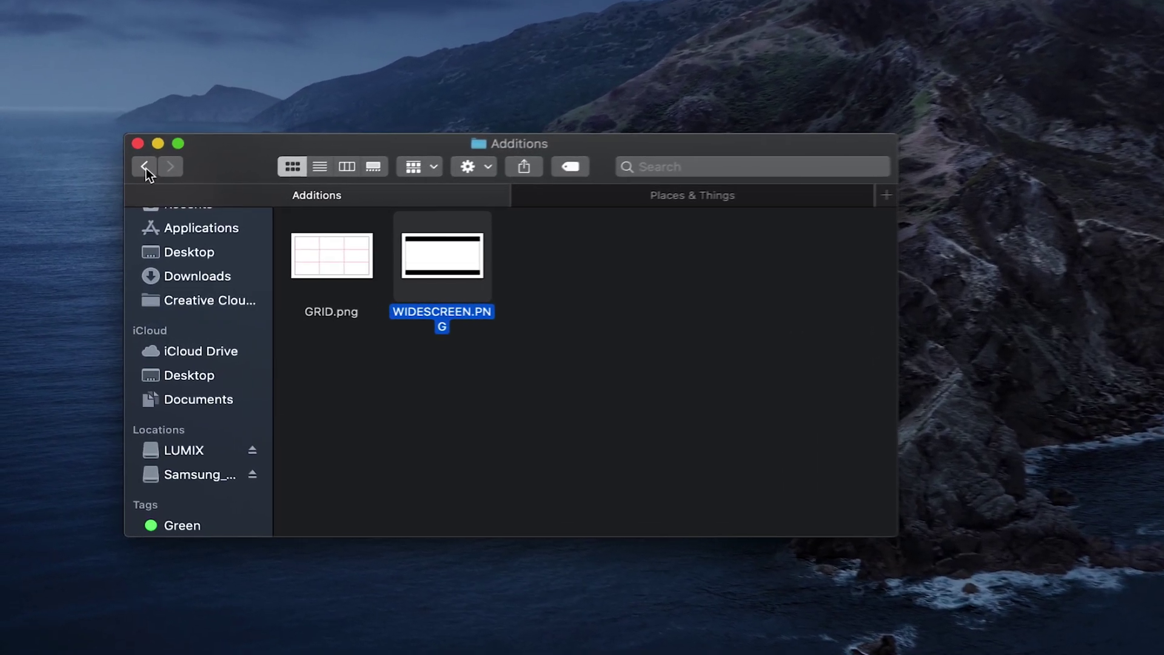
pyautogui.click(145, 169)
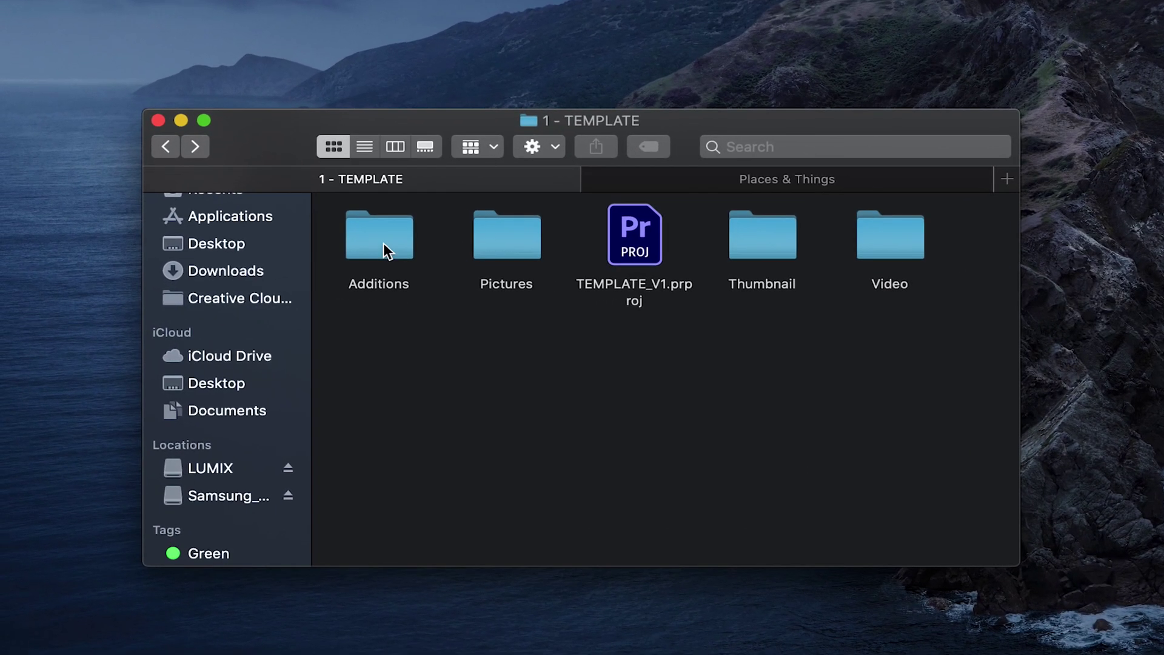
# Step: Examine the subfolders of the template's Pictures folder and return to the template folder
pyautogui.click(515, 249)
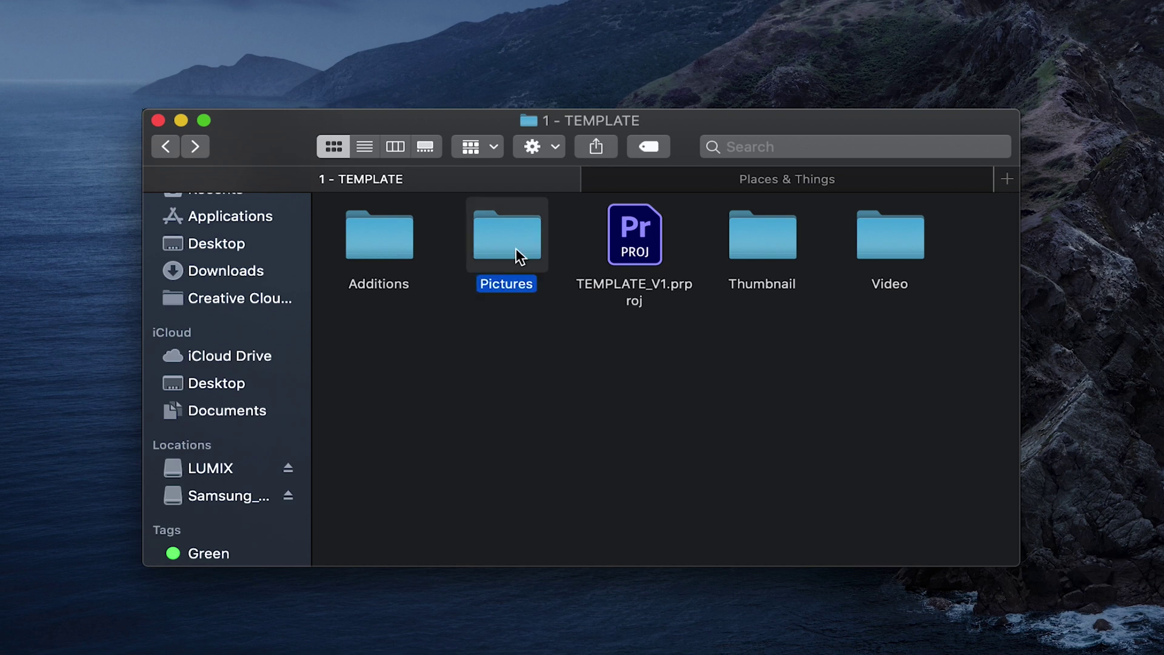
pyautogui.doubleClick(516, 248)
pyautogui.click(166, 148)
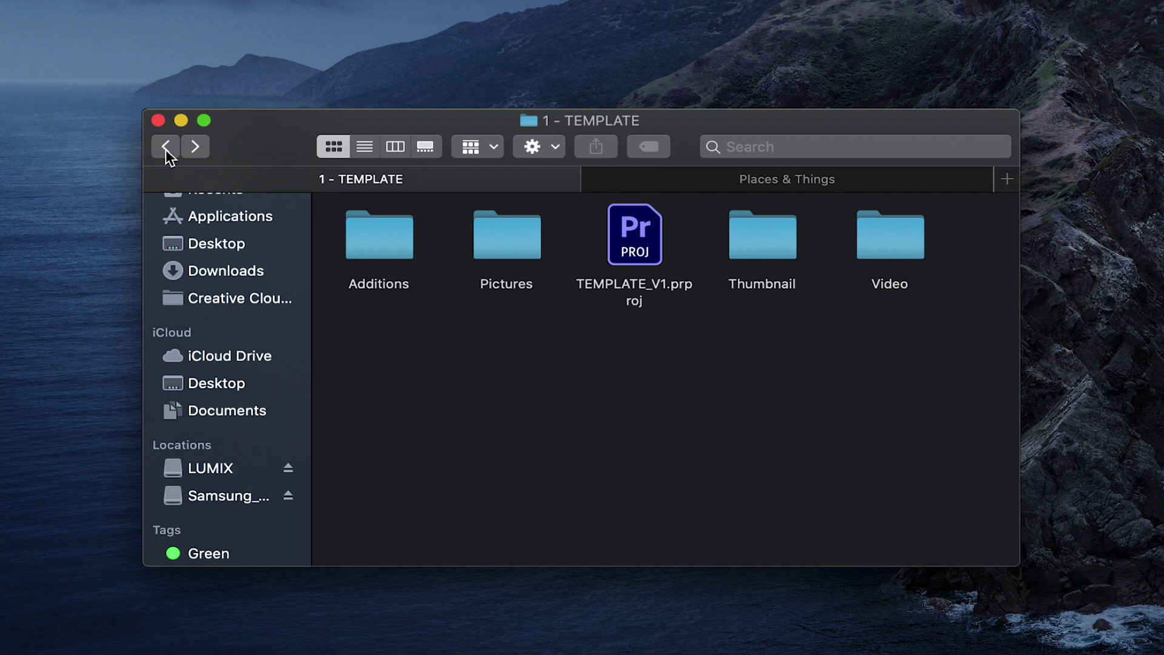
pyautogui.click(518, 244)
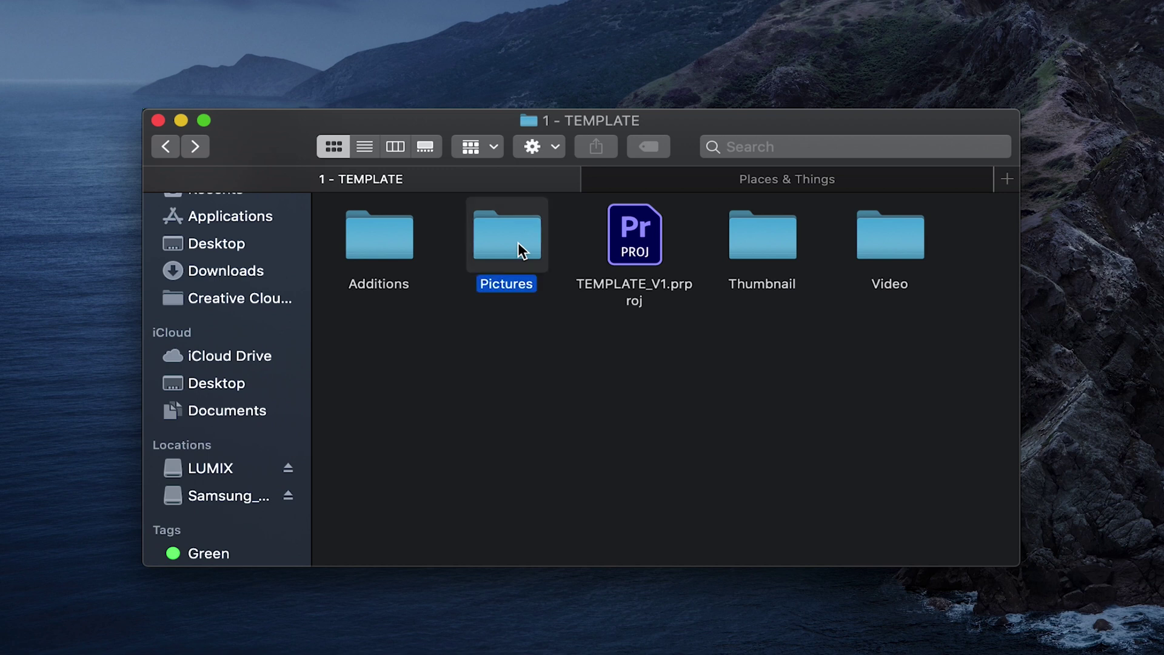
pyautogui.doubleClick(519, 245)
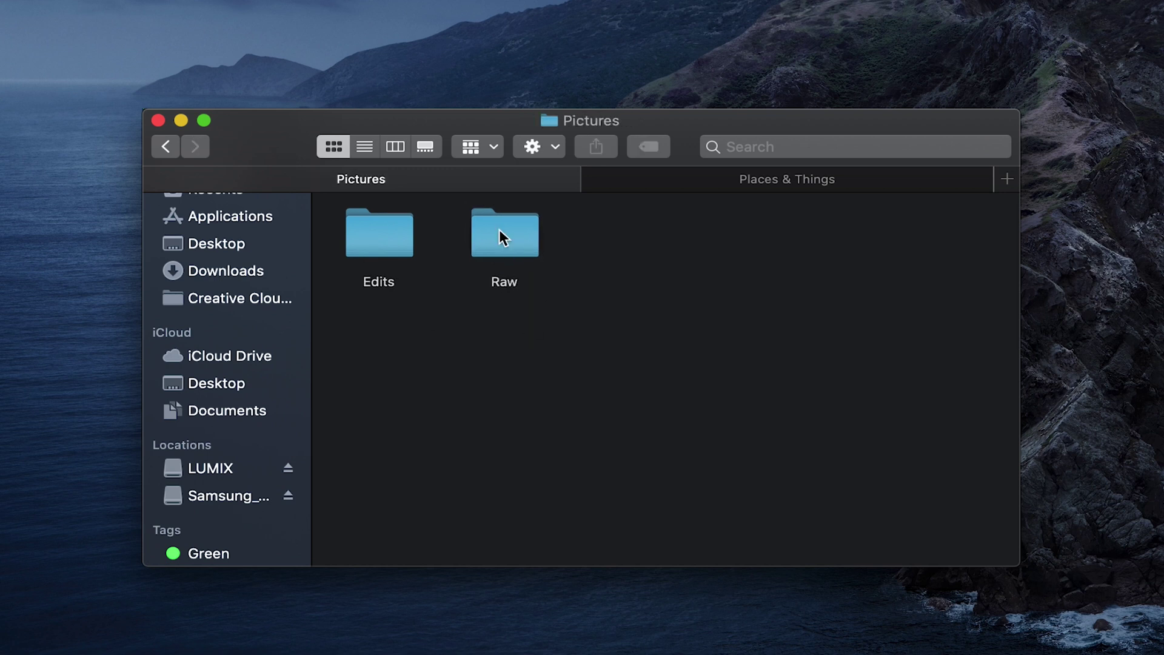
pyautogui.click(168, 147)
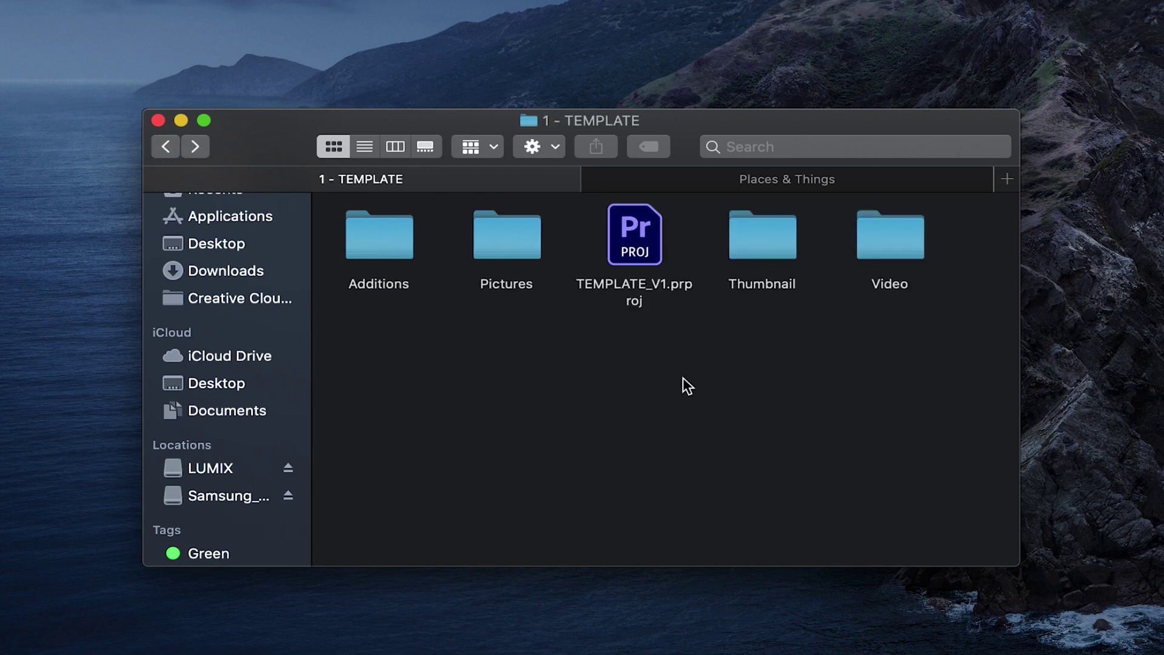
# Step: Open thumbnail.psd from the project template's Thumbnail folder in Photoshop
pyautogui.click(632, 291)
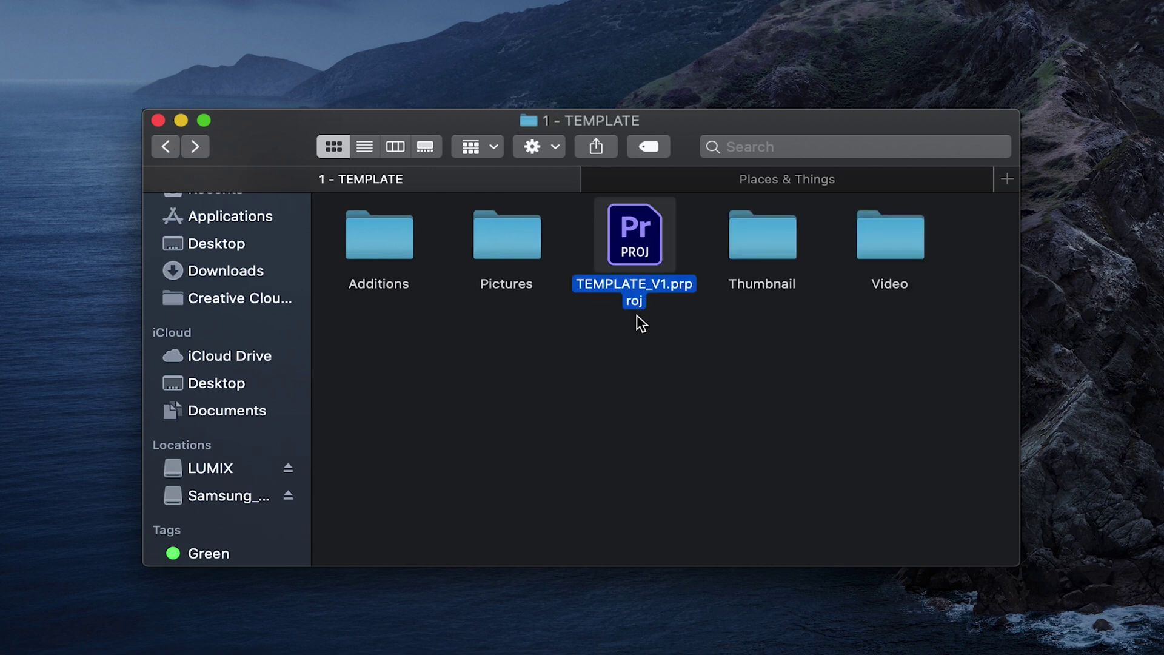
pyautogui.click(701, 270)
pyautogui.doubleClick(757, 238)
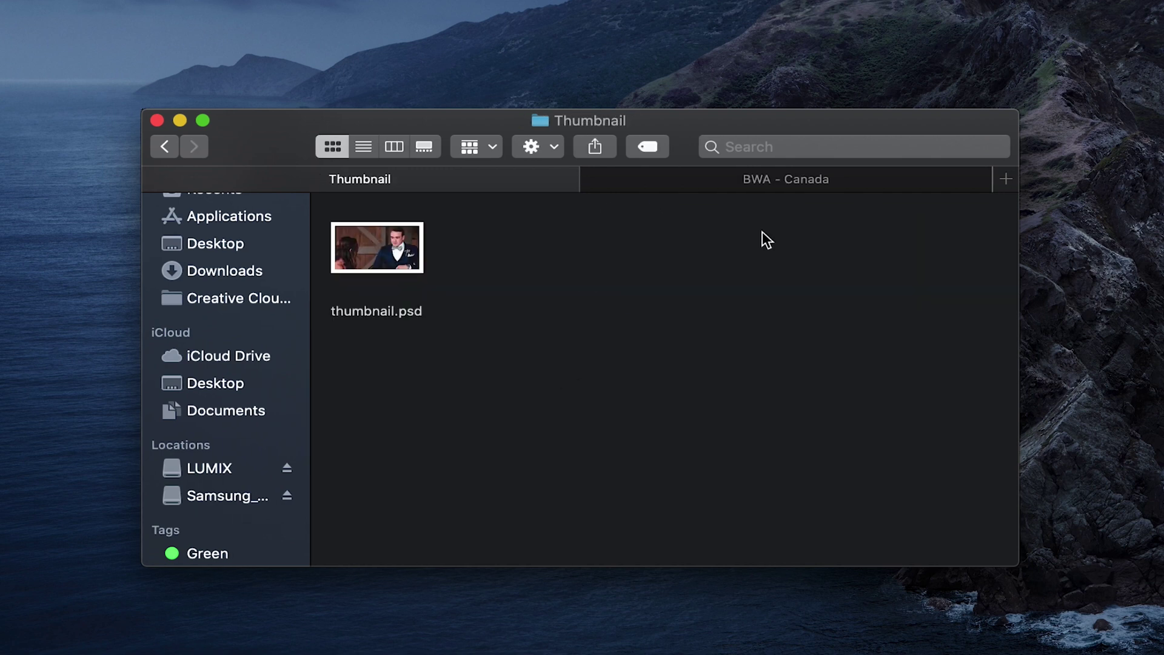
pyautogui.click(397, 254)
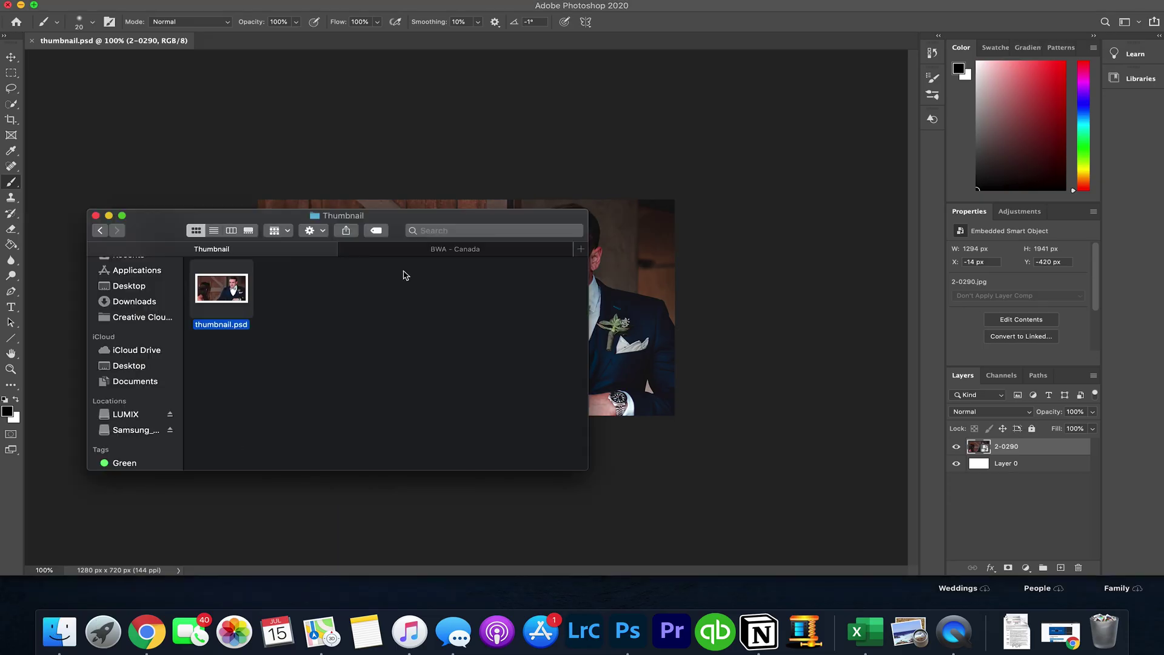
# Step: Place the pink-lit waterfall photo from the BWA - Canada folder onto the thumbnail.psd canvas
pyautogui.click(434, 250)
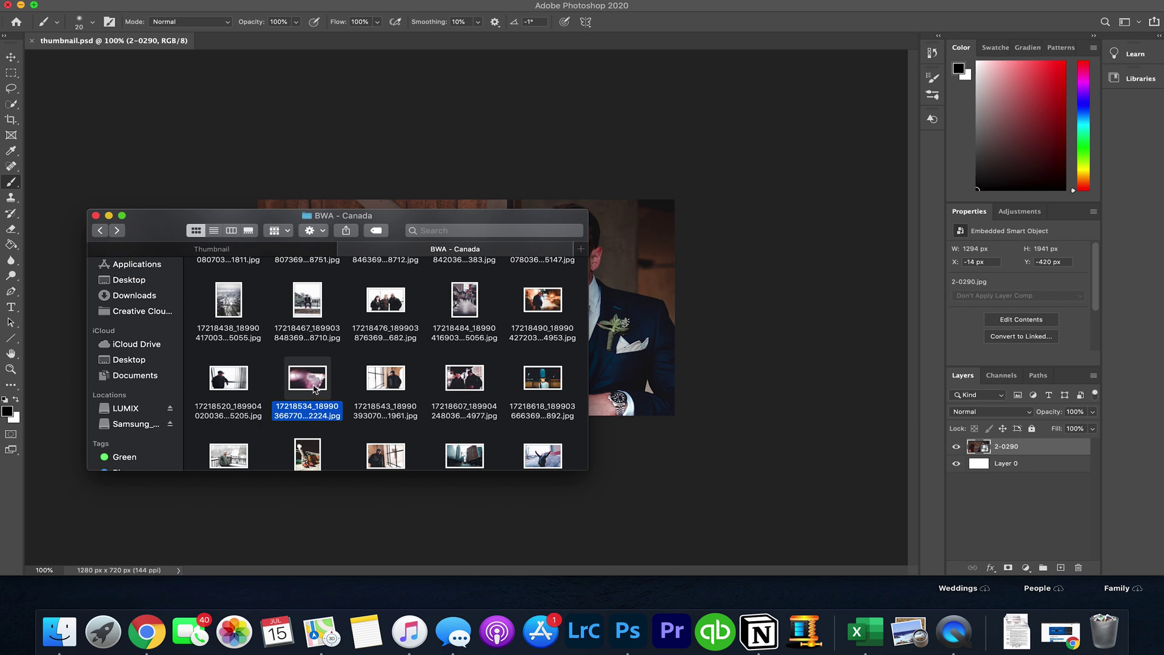
pyautogui.moveTo(309, 386); pyautogui.dragTo(659, 364)
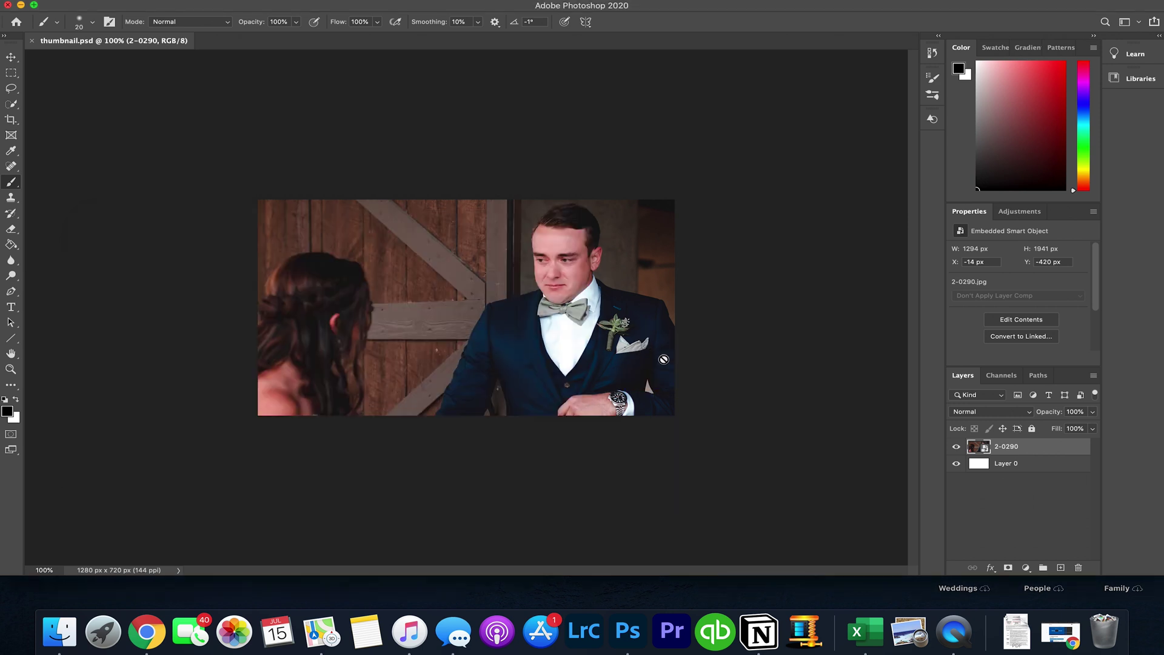
pyautogui.moveTo(585, 443); pyautogui.dragTo(533, 421)
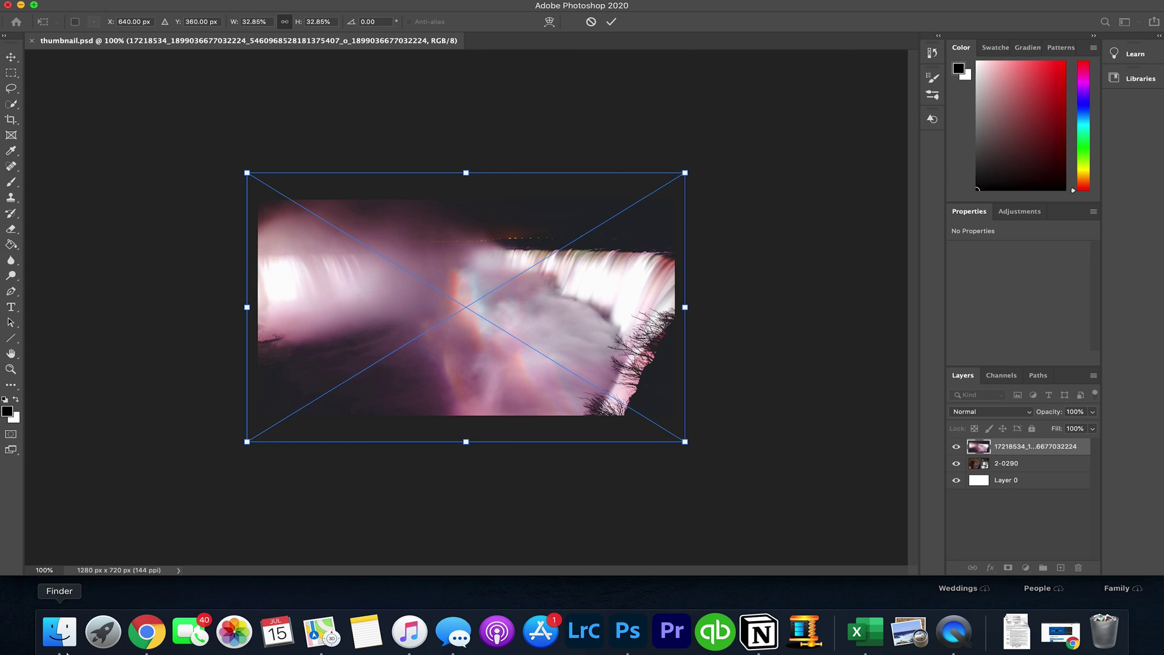
# Step: Switch to Finder, go back to the project's 1 - TEMPLATE folder and close the BWA - Canada tab
pyautogui.click(59, 629)
pyautogui.click(311, 254)
pyautogui.click(300, 308)
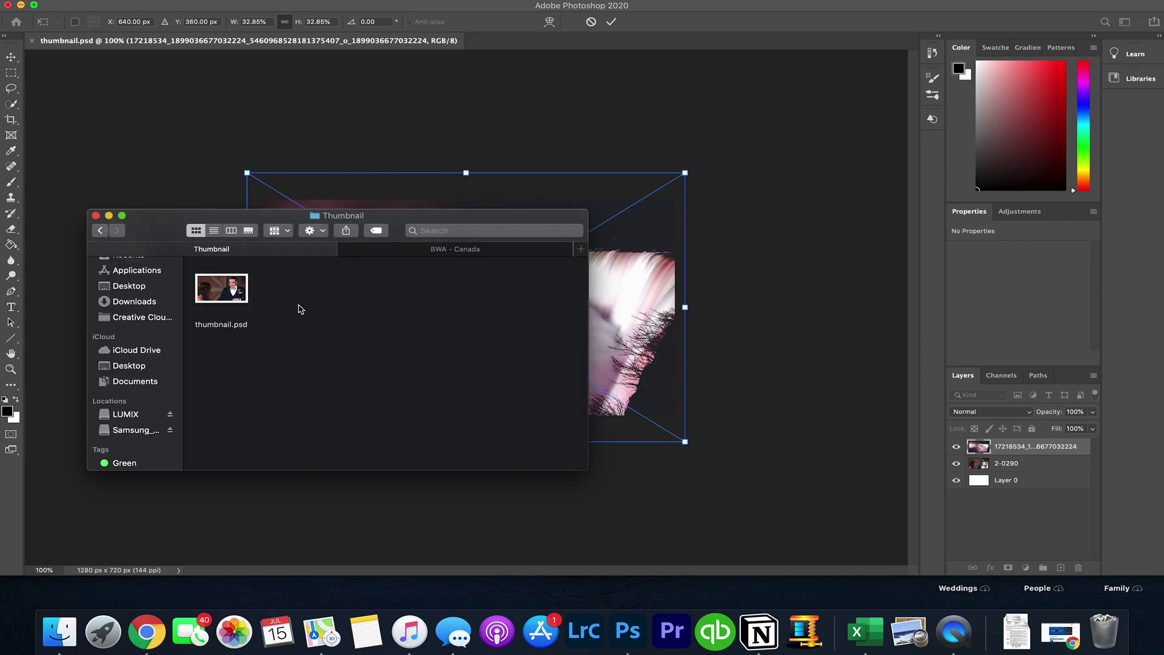
pyautogui.click(101, 230)
pyautogui.click(392, 250)
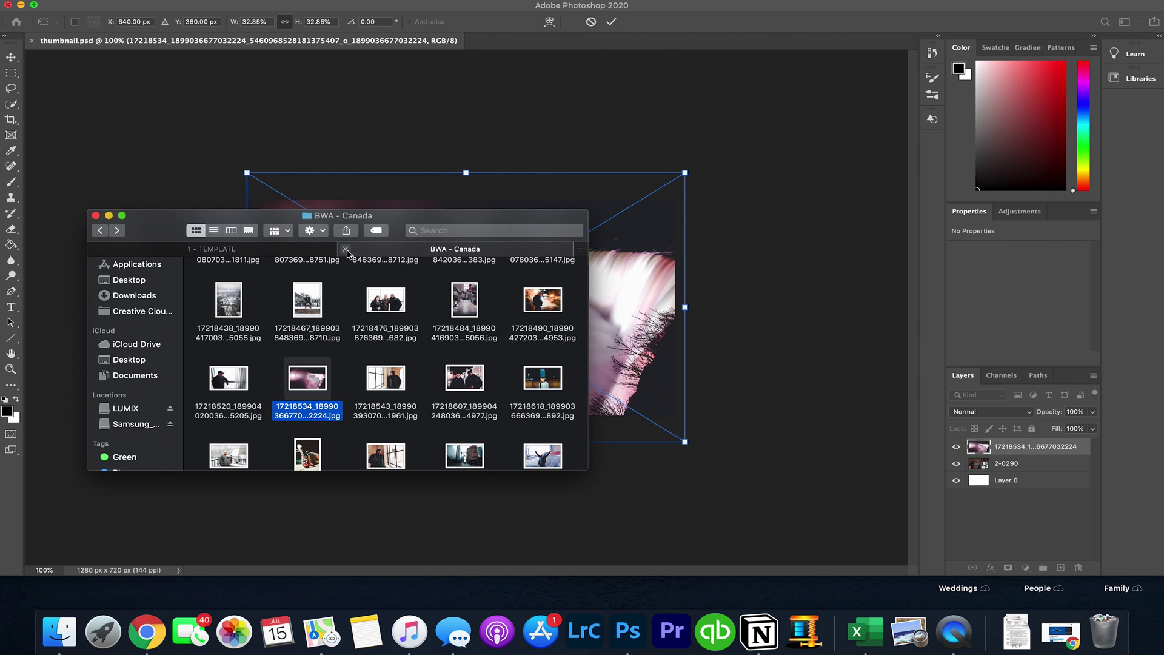
pyautogui.click(96, 216)
# Step: Close the Photoshop window holding thumbnail.psd
pyautogui.click(8, 8)
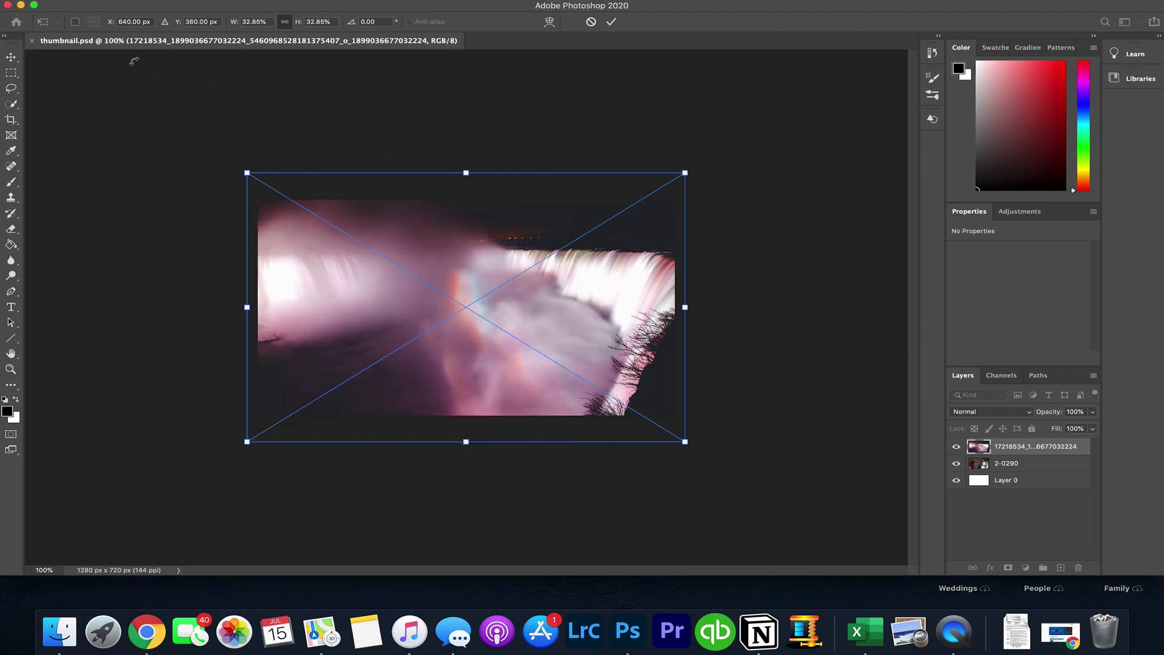
pyautogui.click(568, 201)
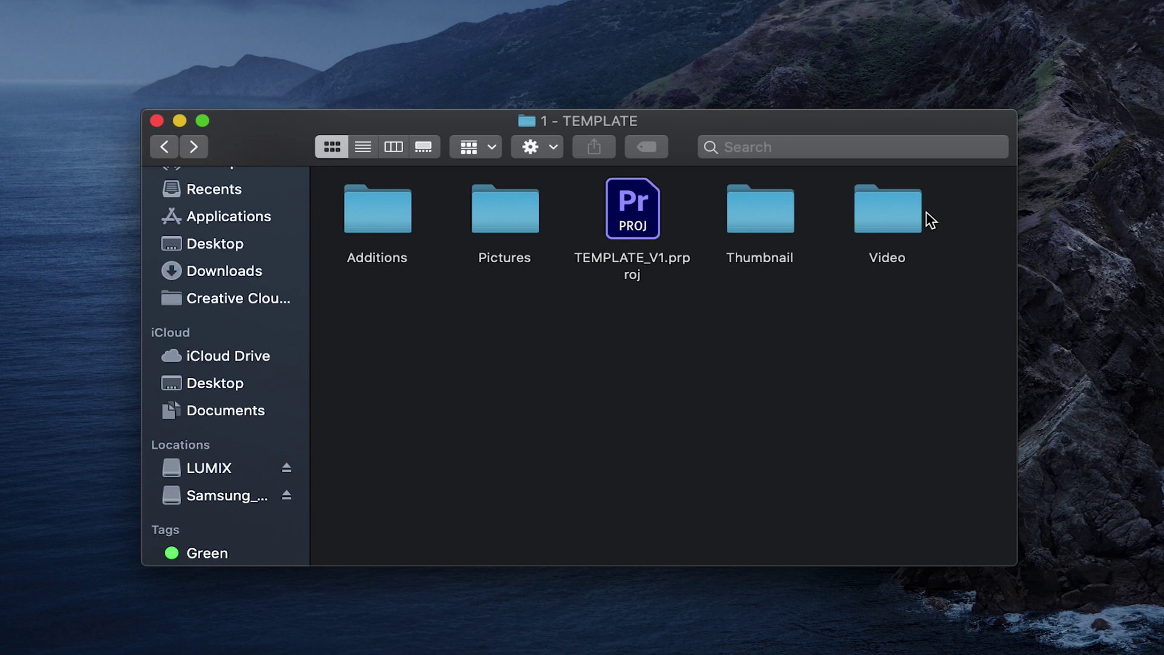
# Step: Check the contents of the project template's Video folder and return to the template folder
pyautogui.doubleClick(905, 210)
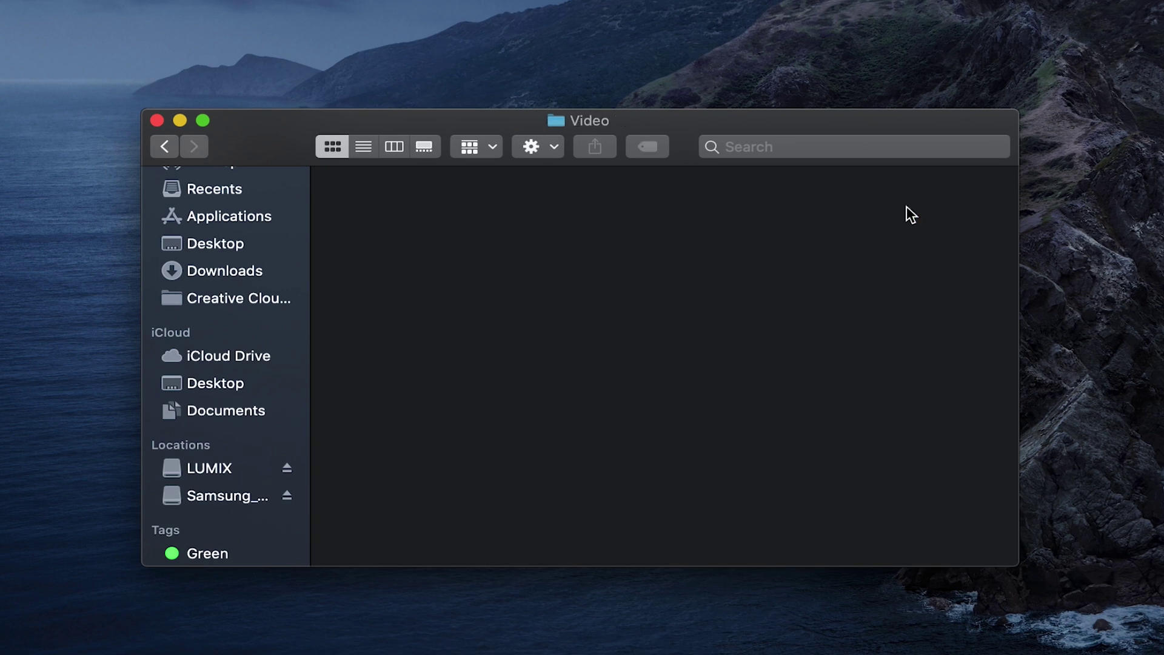
pyautogui.click(173, 148)
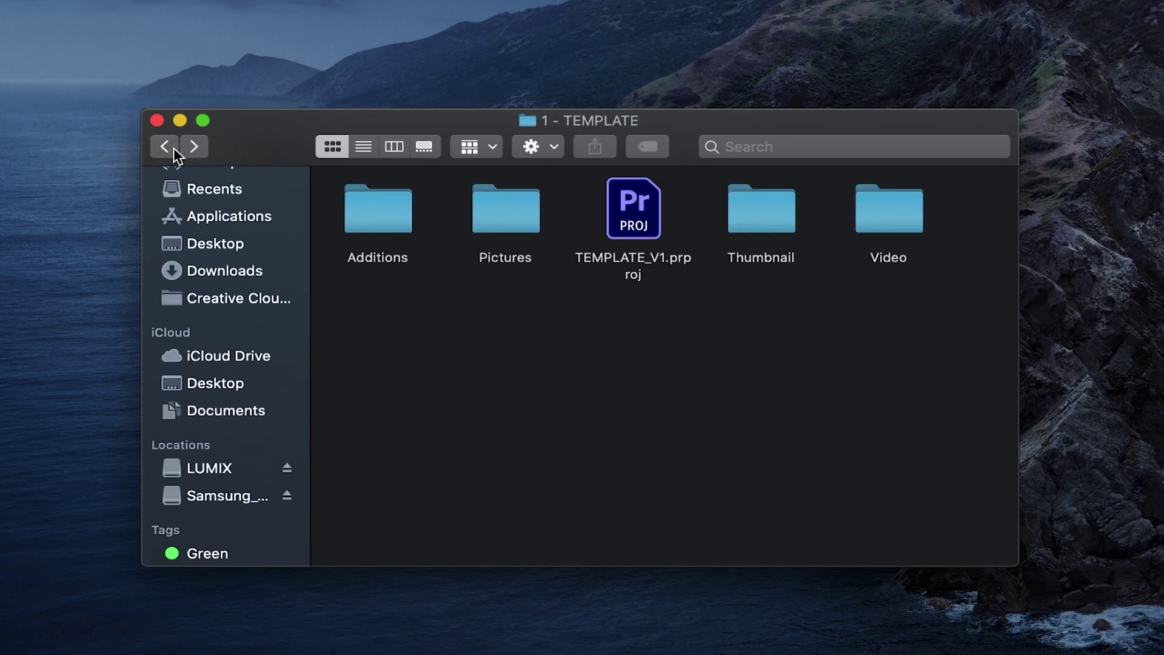
# Step: Go back to the Samsung_T5 drive's top level, check the contents of 3 - TRAVELS and return to the drive
pyautogui.click(173, 147)
pyautogui.click(173, 149)
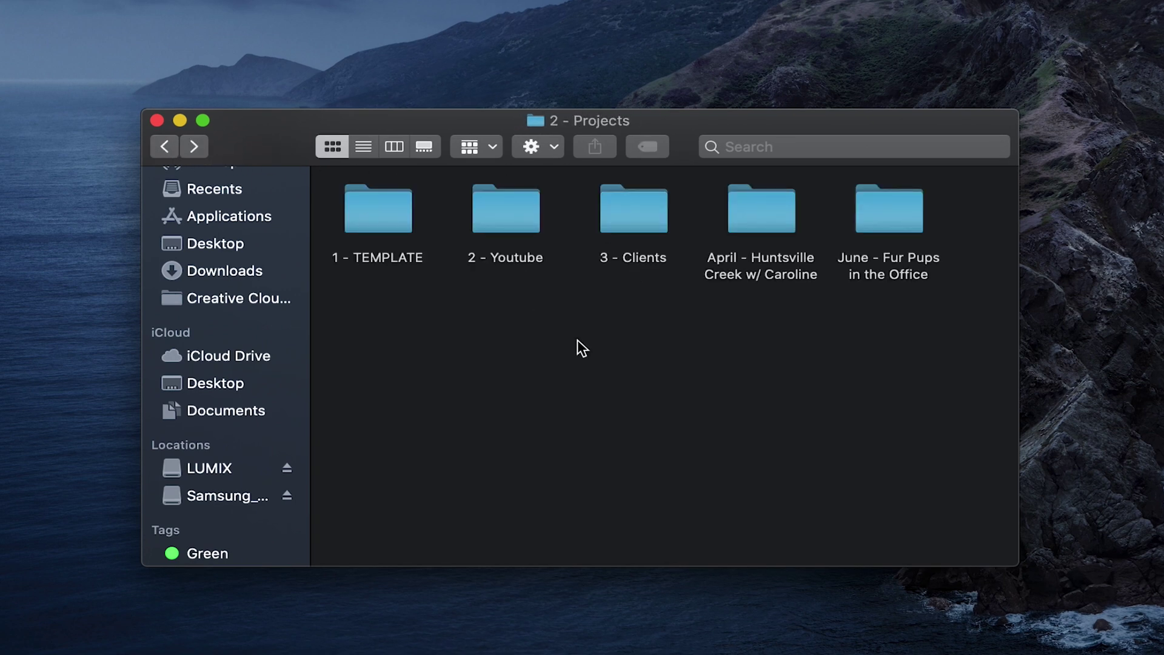
pyautogui.click(176, 149)
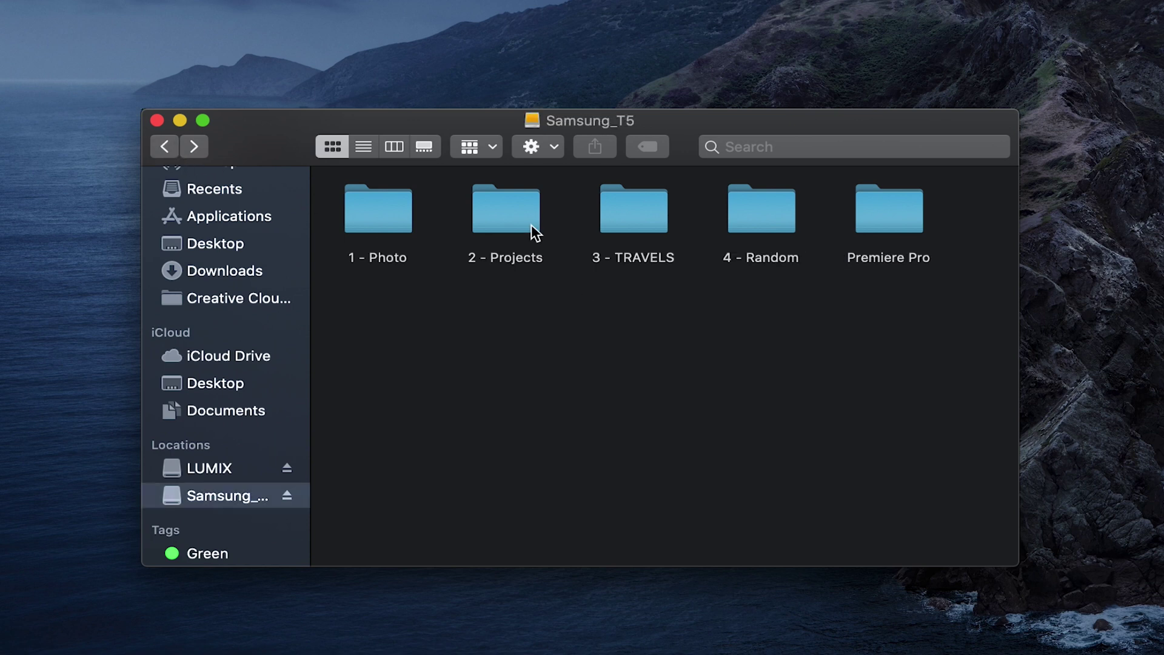
pyautogui.doubleClick(667, 219)
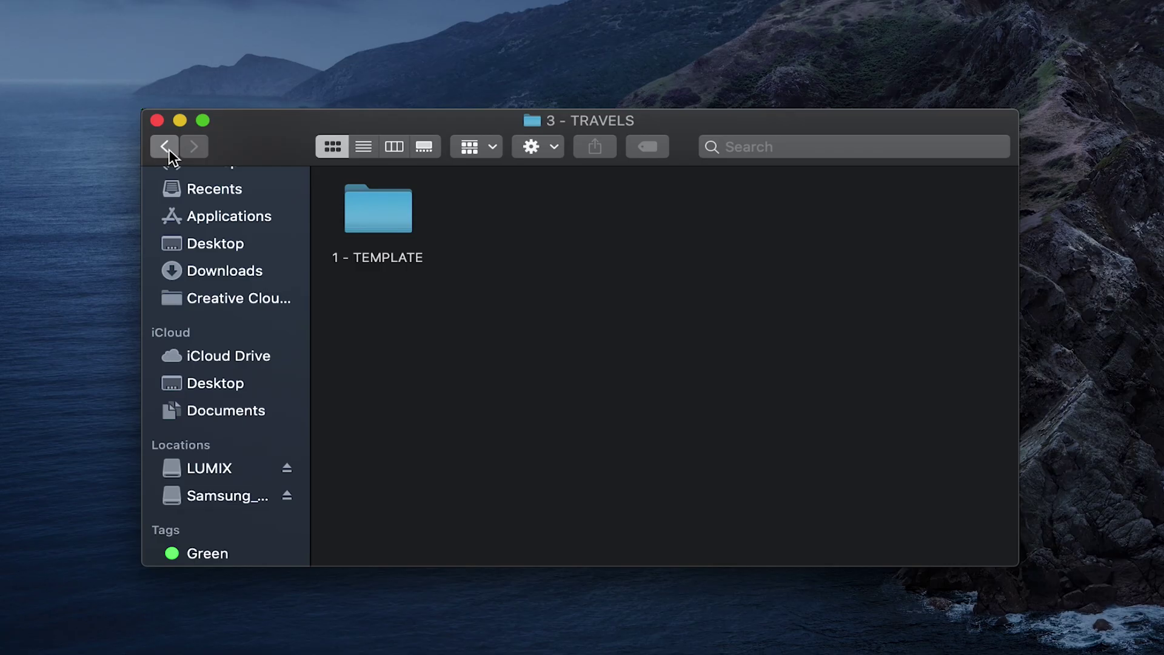
pyautogui.click(165, 146)
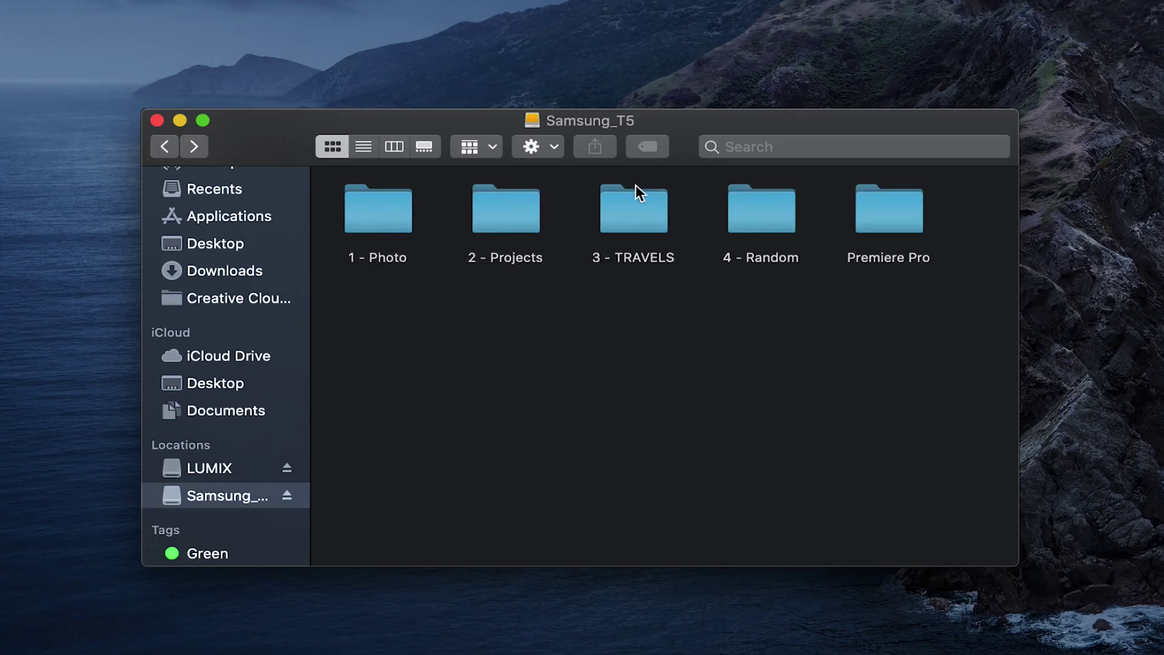
# Step: Check the contents of the drive's 4 - Random and Premiere Pro folders and return to the top level
pyautogui.doubleClick(769, 223)
pyautogui.click(171, 148)
pyautogui.doubleClick(911, 219)
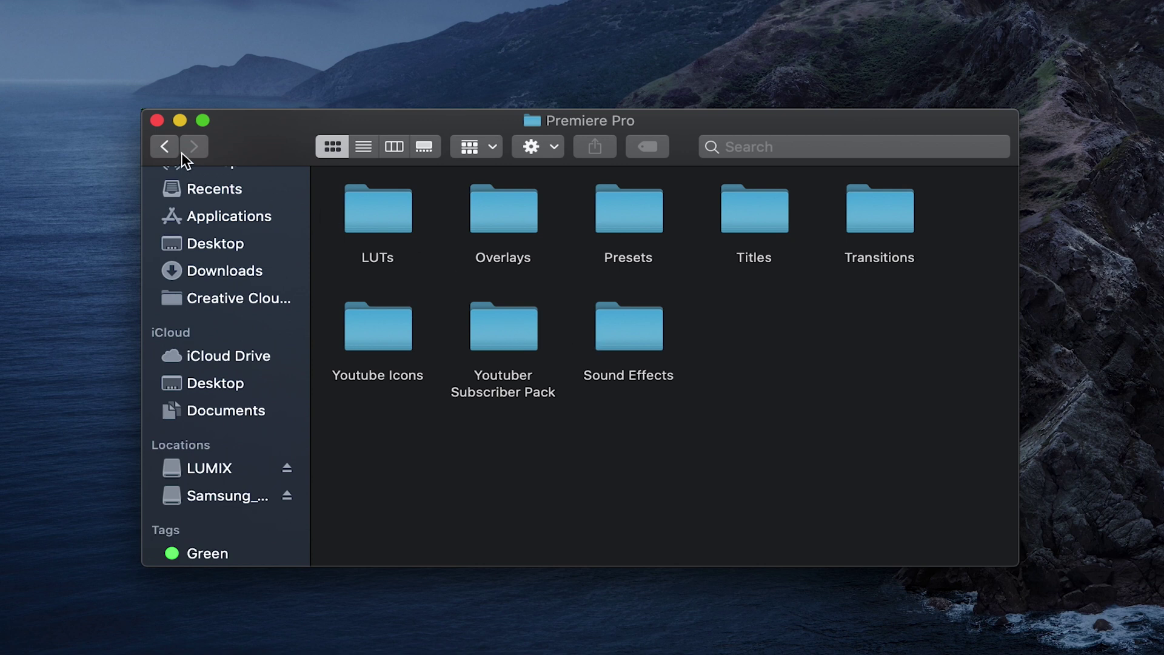
pyautogui.click(165, 147)
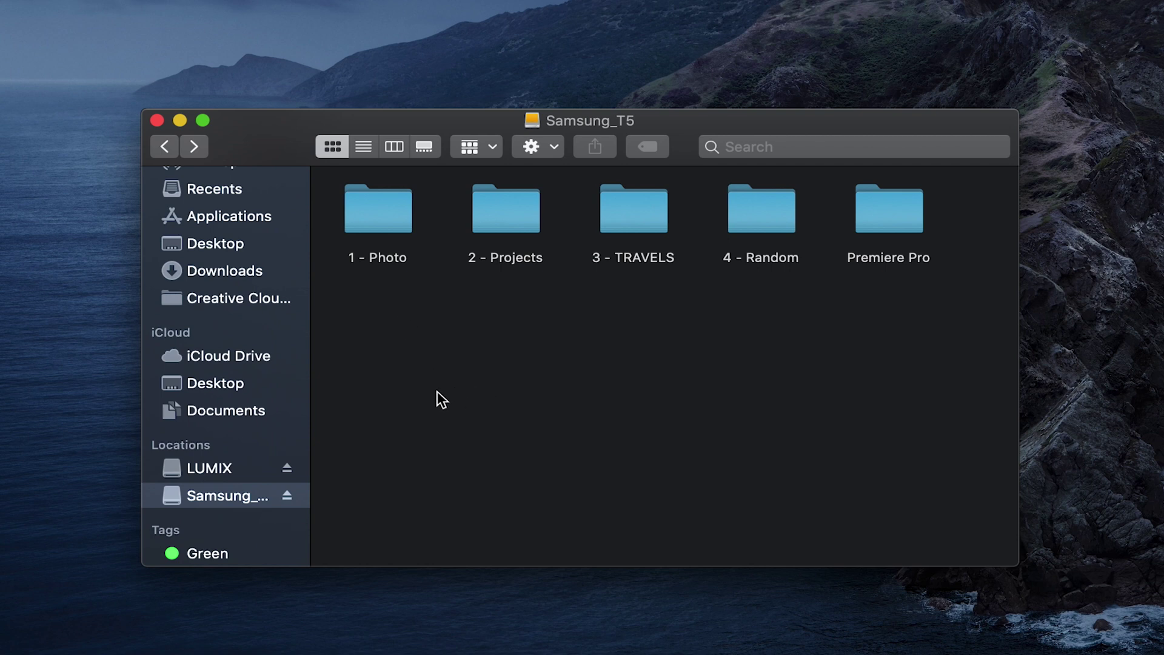
# Step: Open the LUMIX card in a new tab and go to the 100EOS5D footage folder inside DCIM
pyautogui.keyDown('super'); pyautogui.click(245, 470); pyautogui.keyUp('super')
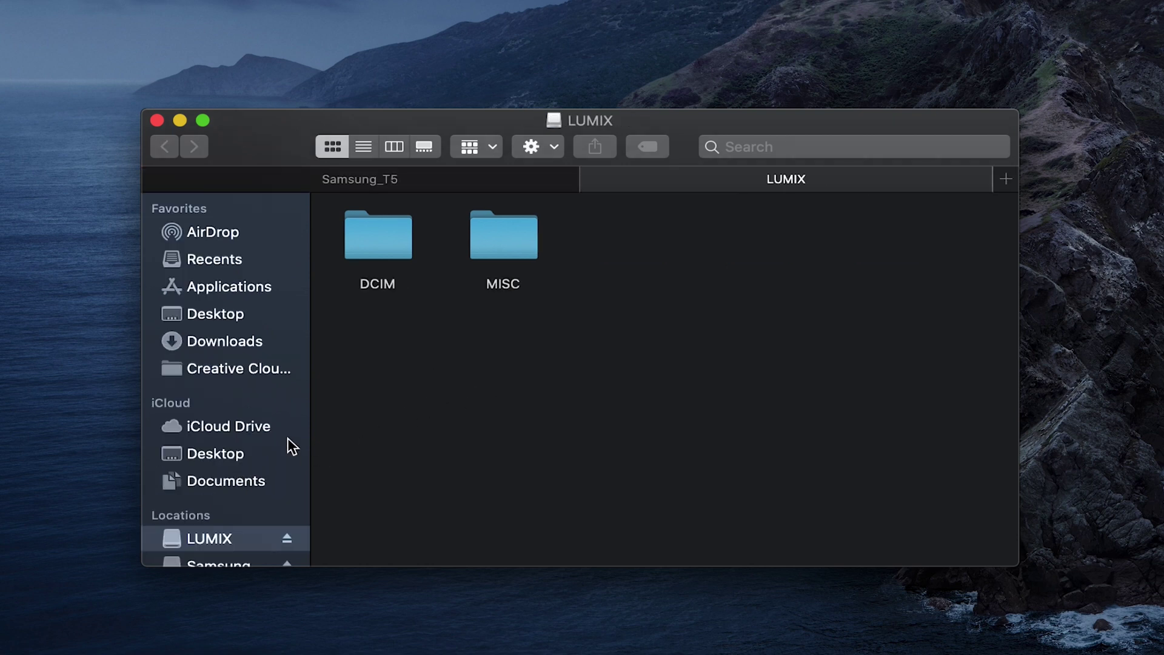
pyautogui.doubleClick(395, 234)
pyautogui.doubleClick(392, 233)
pyautogui.moveTo(356, 347); pyautogui.dragTo(505, 313)
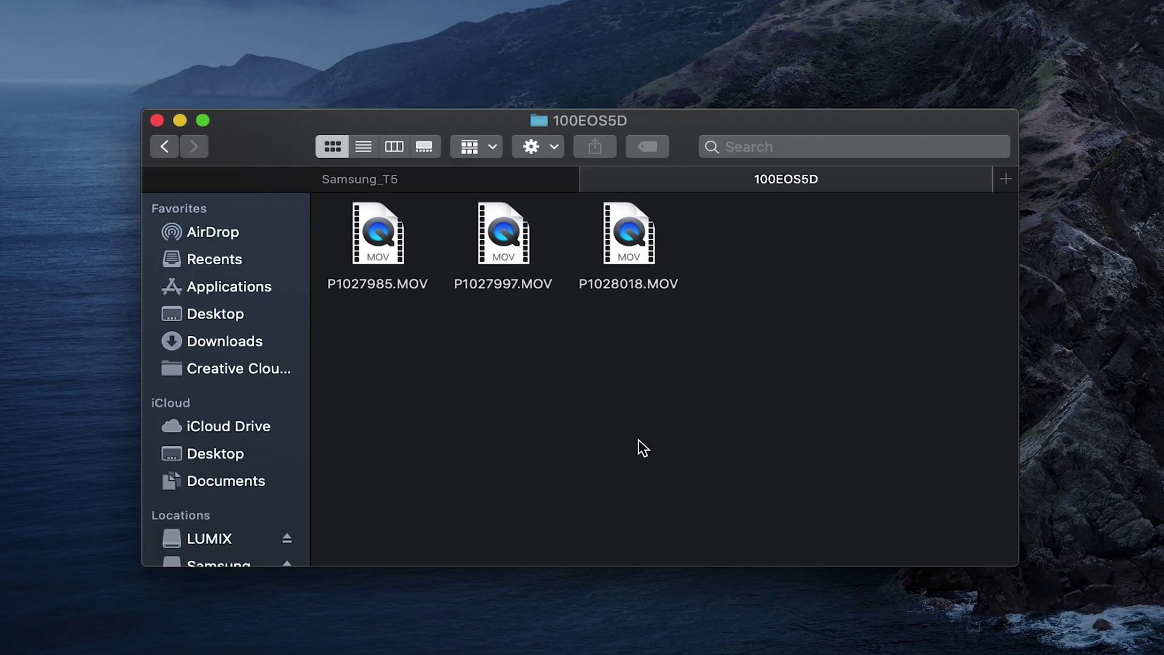
# Step: Preview the MOV clips in the 100EOS5D folder, starting with P1027985.MOV
pyautogui.click(366, 249)
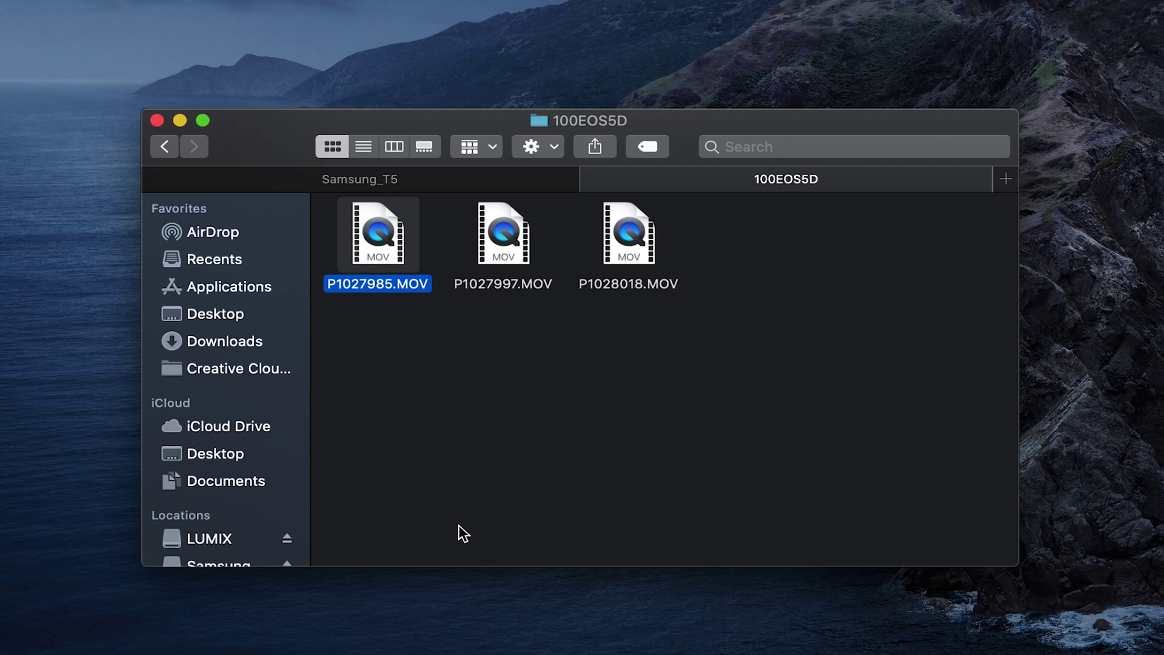
pyautogui.press('space')
pyautogui.press('Right')
pyautogui.press('Left')
pyautogui.press('Left')
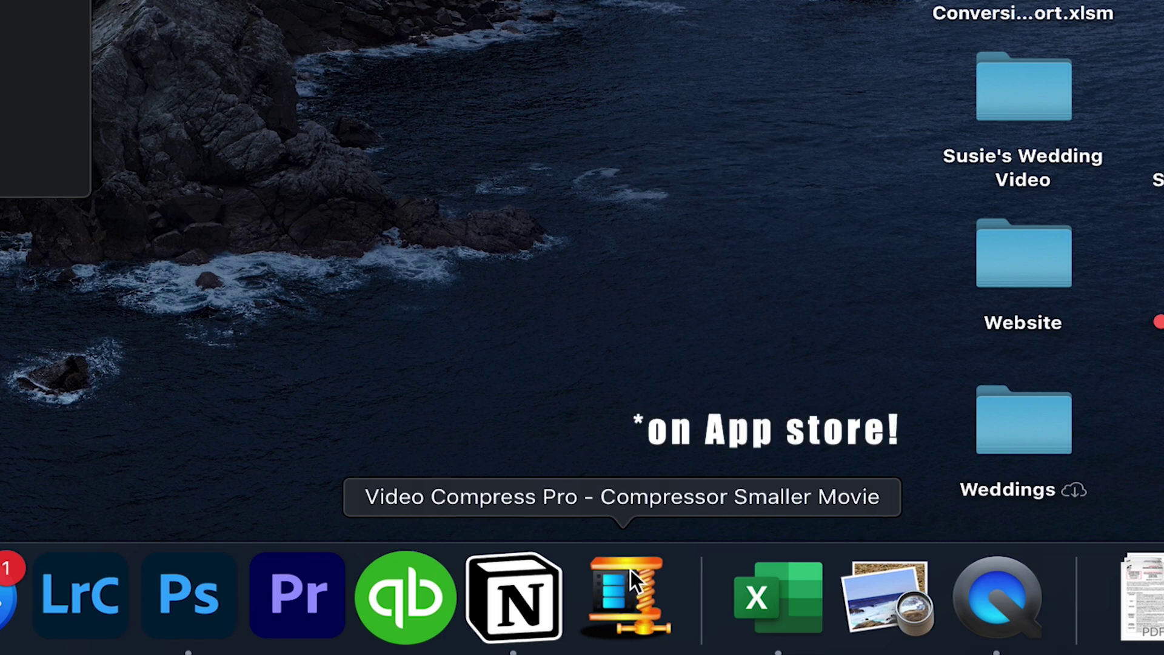
# Step: Open Video Compress Pro and move its window beside the 100EOS5D folder window
pyautogui.click(631, 570)
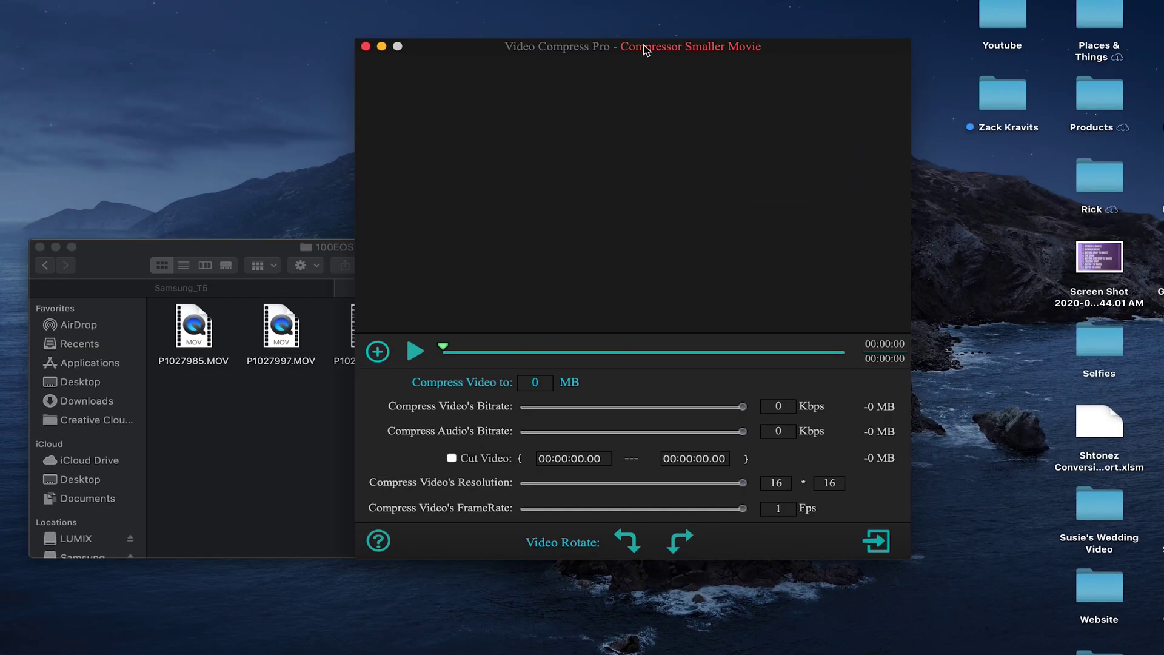
pyautogui.moveTo(645, 48); pyautogui.dragTo(876, 64)
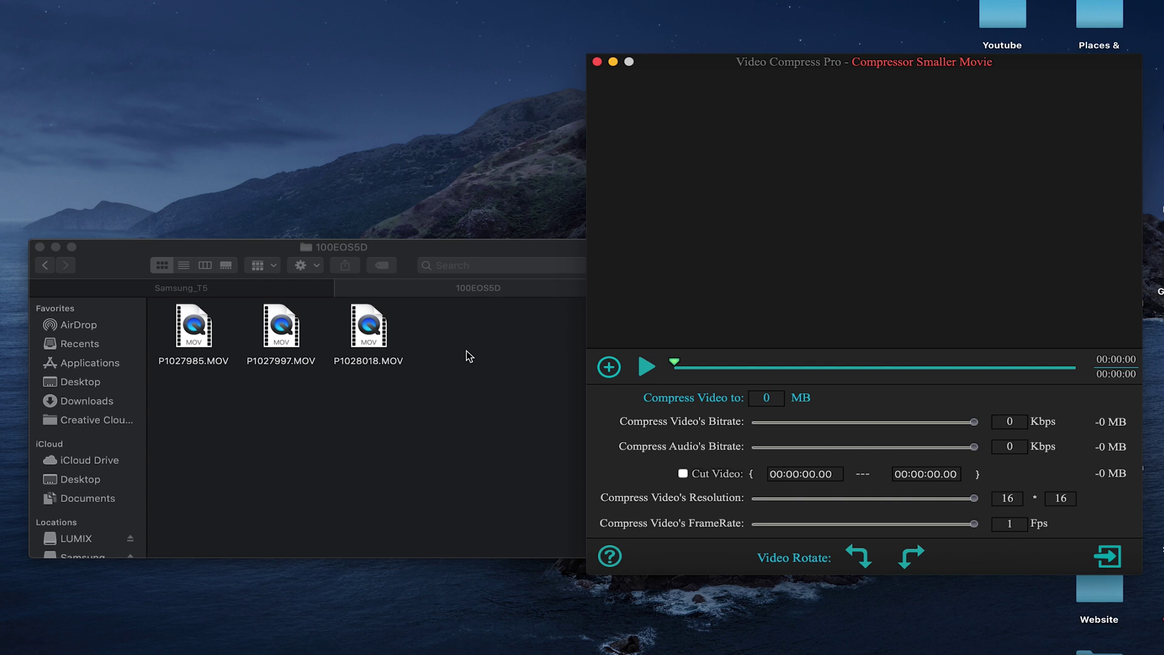
pyautogui.click(458, 358)
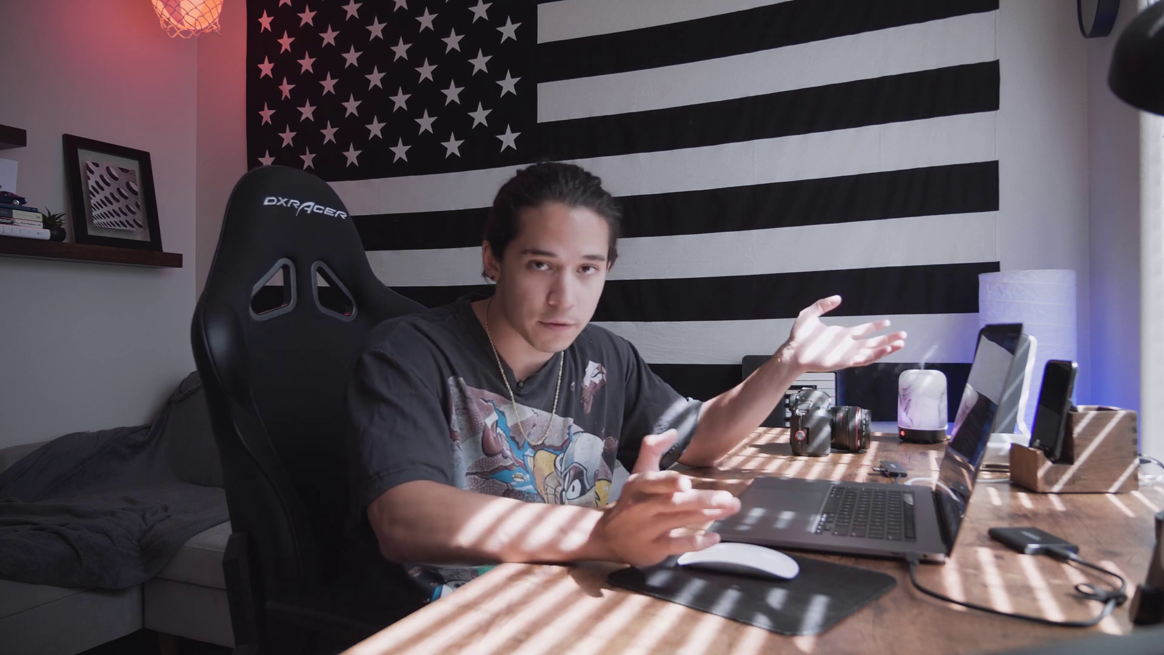
# Step: Load P1027985.MOV into Video Compress Pro, pause its playback and close the compressor window
pyautogui.click(204, 329)
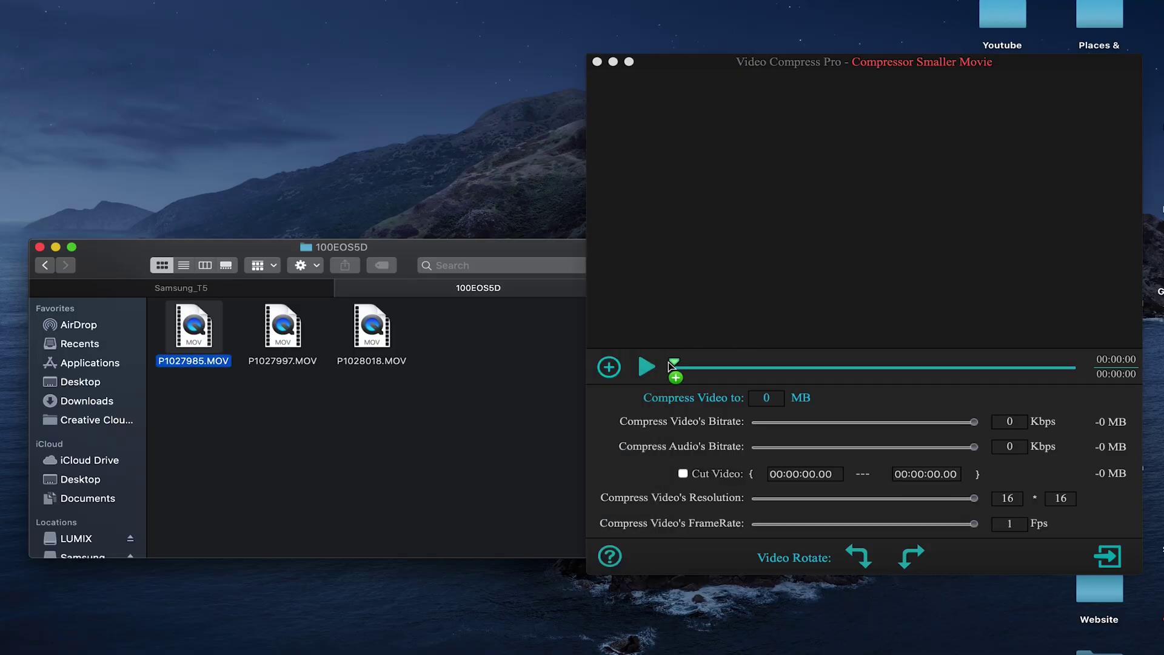
pyautogui.moveTo(673, 363); pyautogui.dragTo(651, 371)
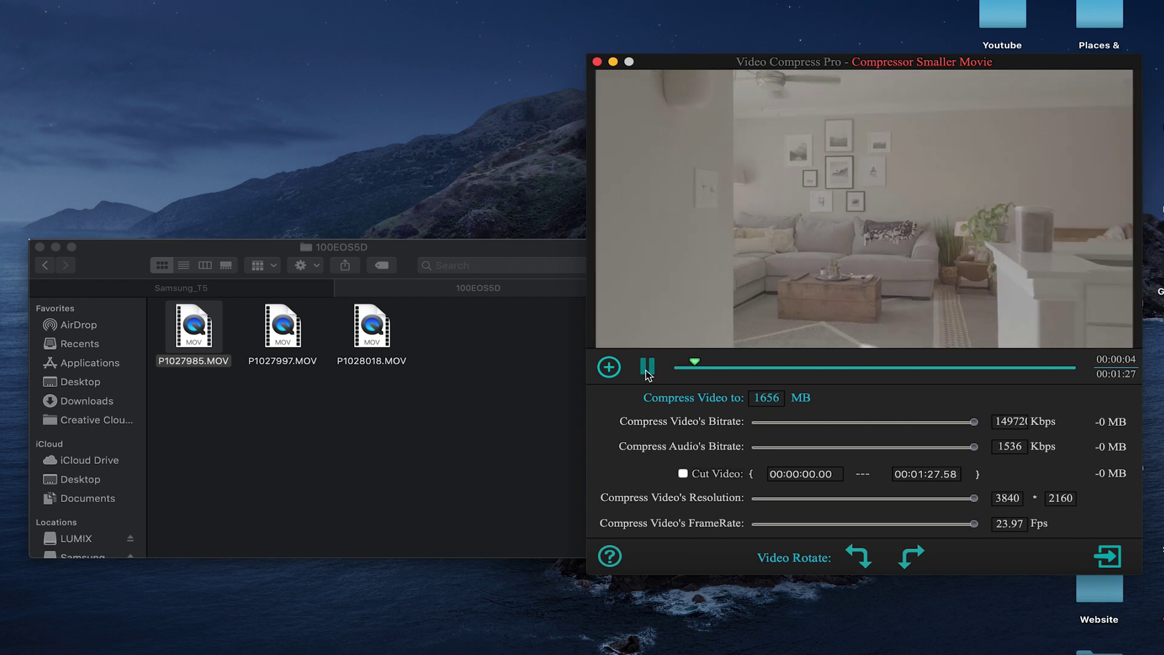
pyautogui.click(647, 367)
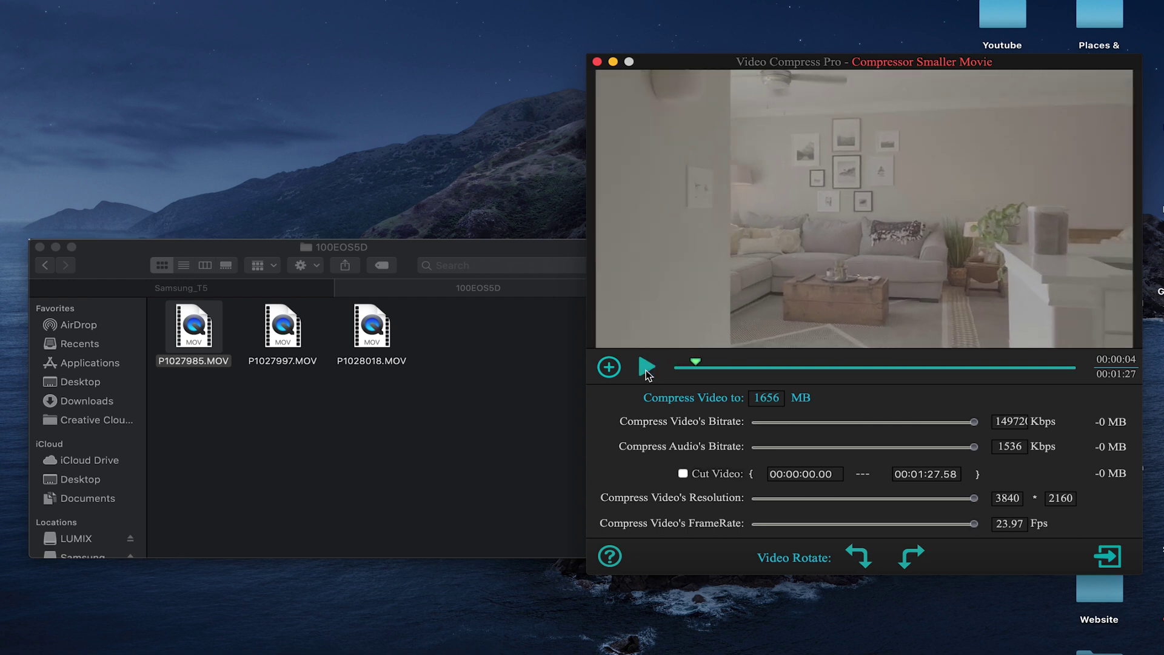
pyautogui.click(597, 62)
pyautogui.click(780, 233)
# Step: Select all three MOV clips in 100EOS5D and go to the 2 - Projects folder on the Samsung_T5 drive
pyautogui.moveTo(464, 410); pyautogui.dragTo(211, 339)
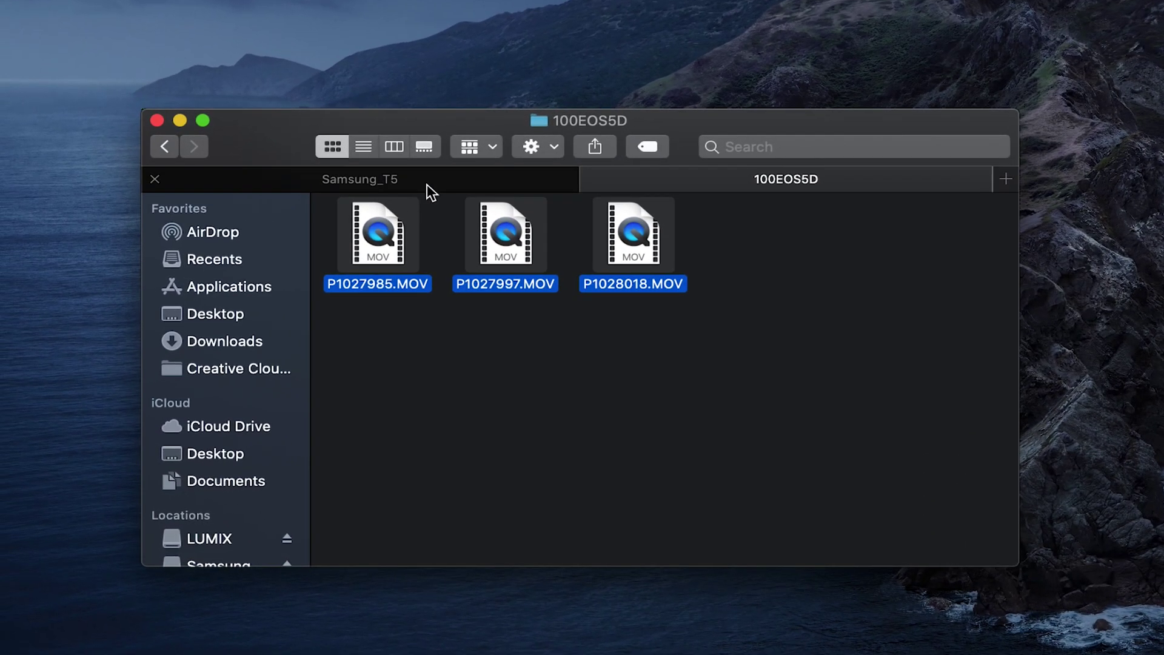
pyautogui.click(400, 193)
pyautogui.doubleClick(494, 241)
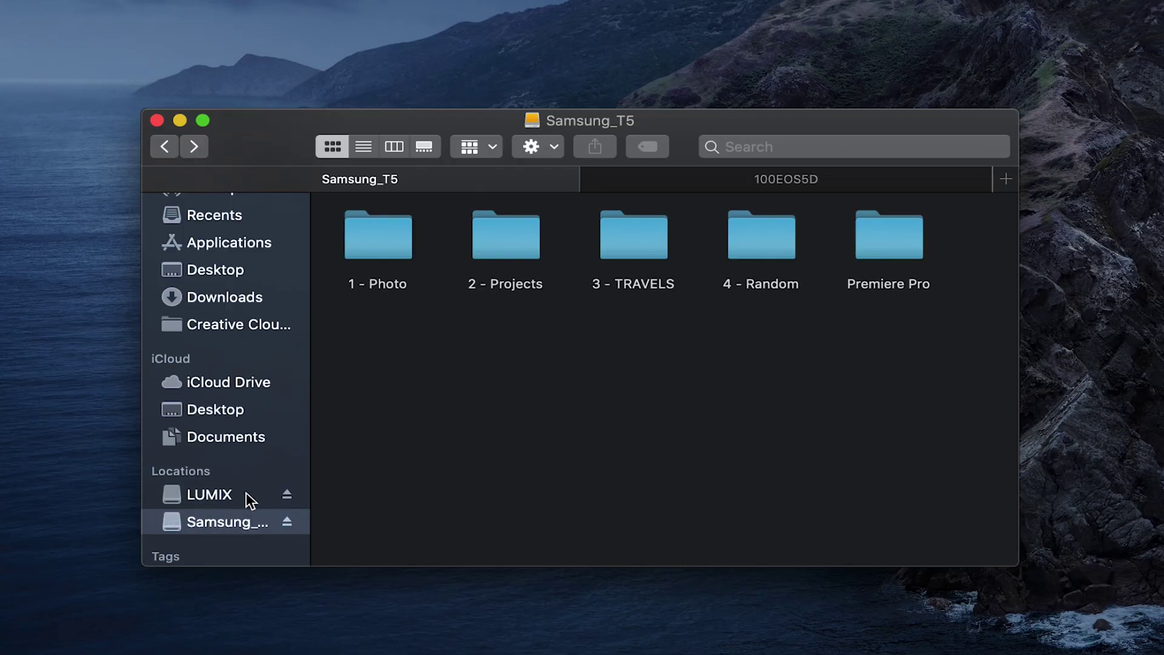
pyautogui.click(246, 494)
pyautogui.click(242, 520)
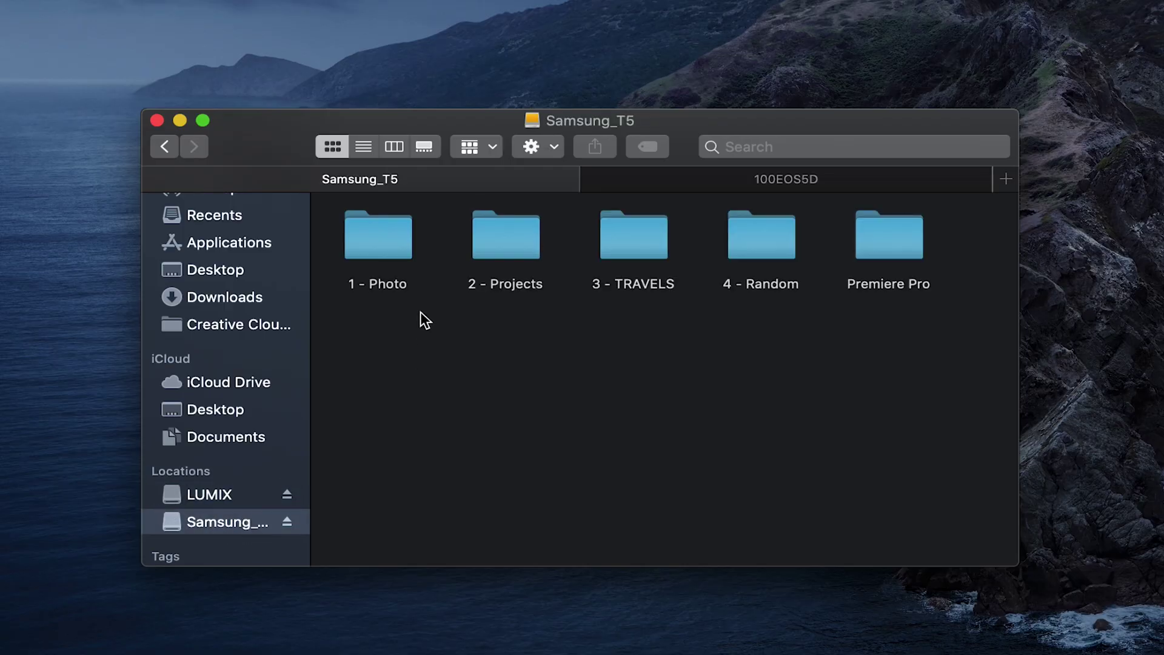
pyautogui.doubleClick(499, 249)
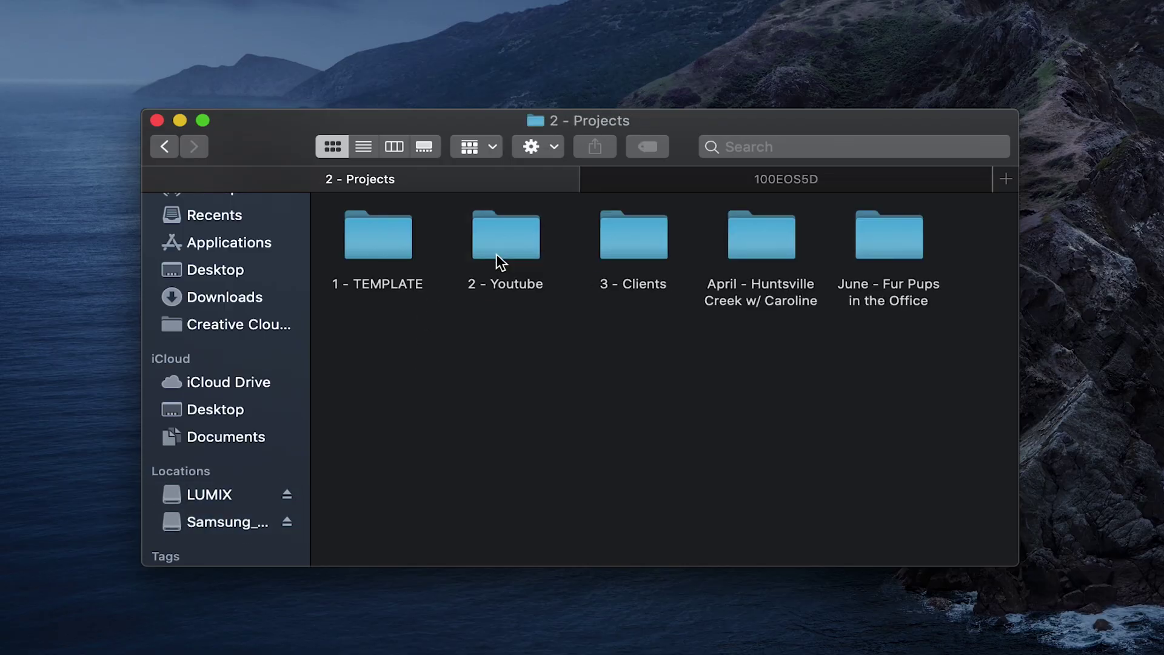
# Step: Duplicate the 1 - TEMPLATE folder within 2 - Projects and name the copy July - Apartment Tour
pyautogui.click(372, 240)
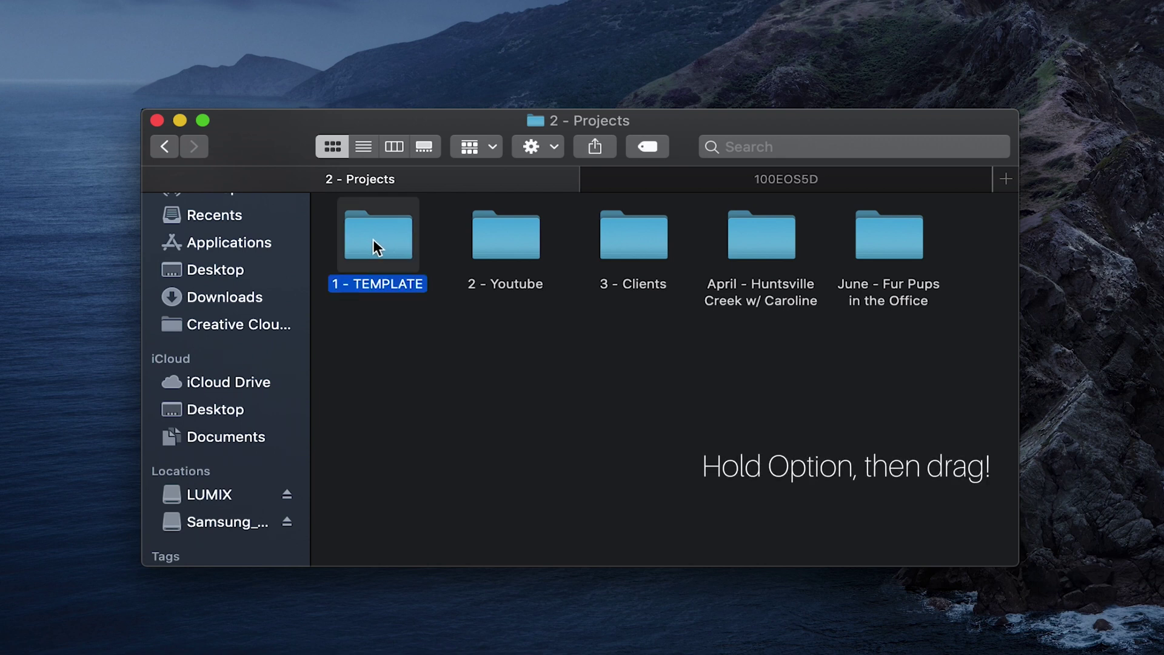
pyautogui.moveTo(373, 241); pyautogui.dragTo(473, 380)
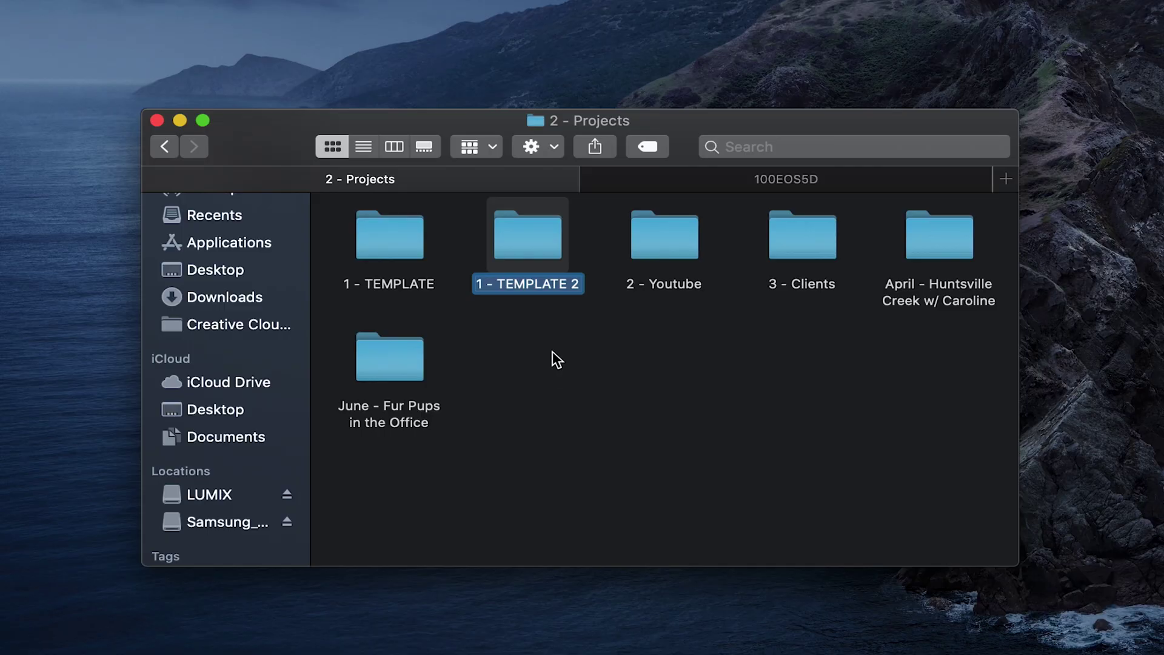
pyautogui.write('July - Apartment Tour')
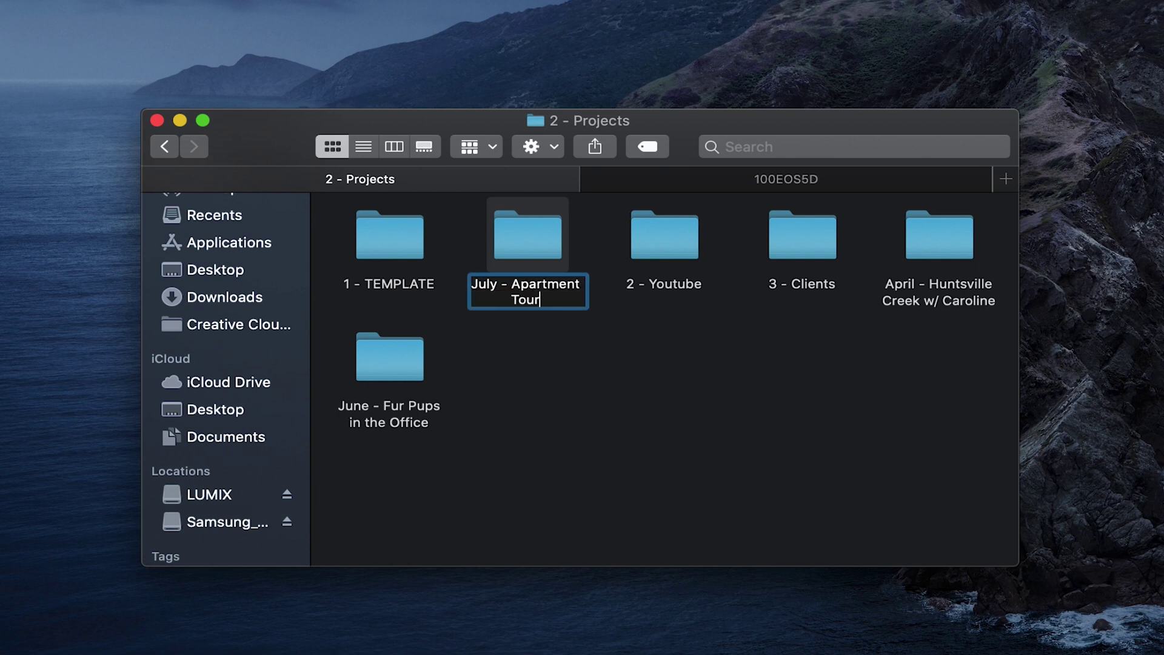
pyautogui.press('Return')
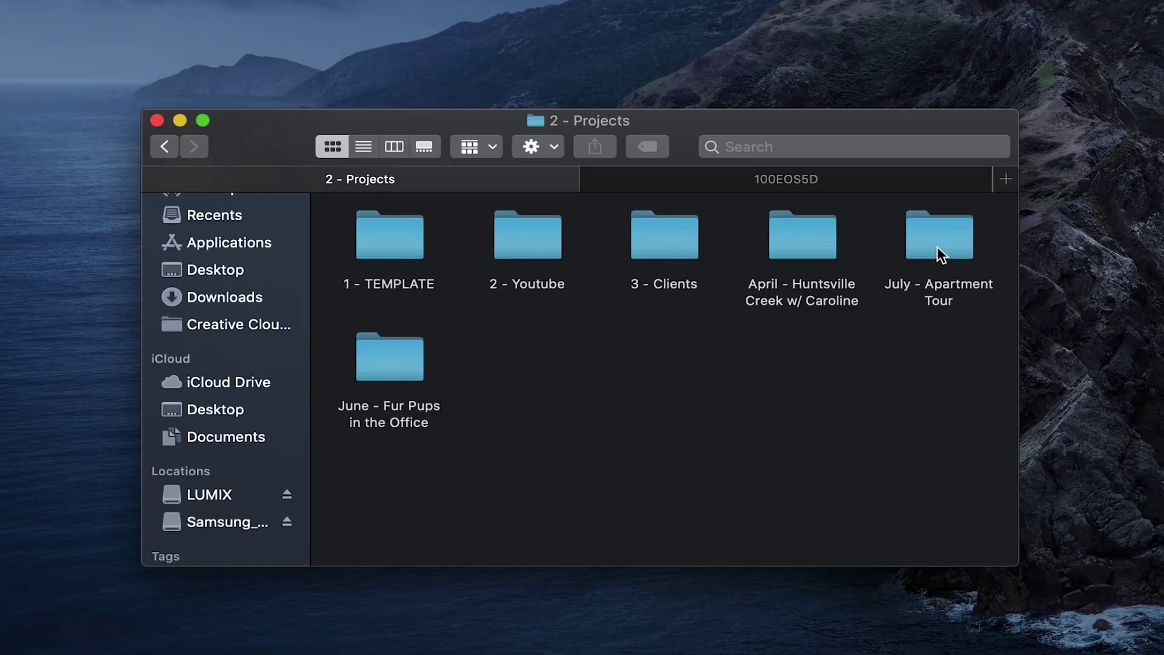
# Step: Copy the three MOV clips from 100EOS5D into the Video folder of July - Apartment Tour
pyautogui.doubleClick(940, 254)
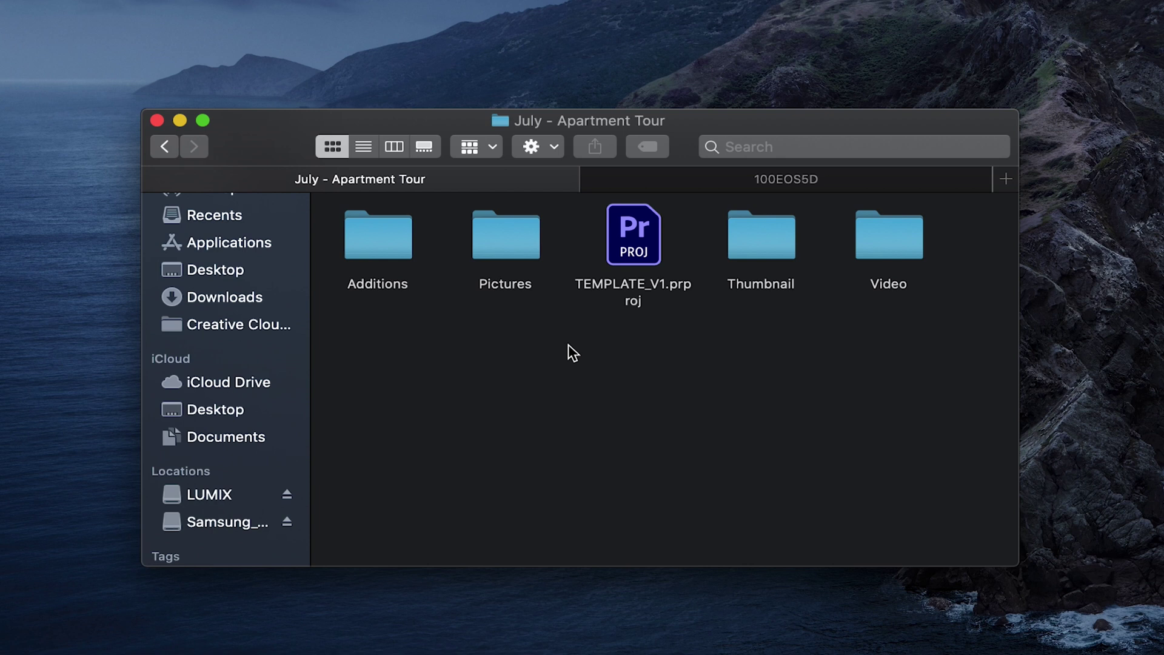
pyautogui.doubleClick(890, 241)
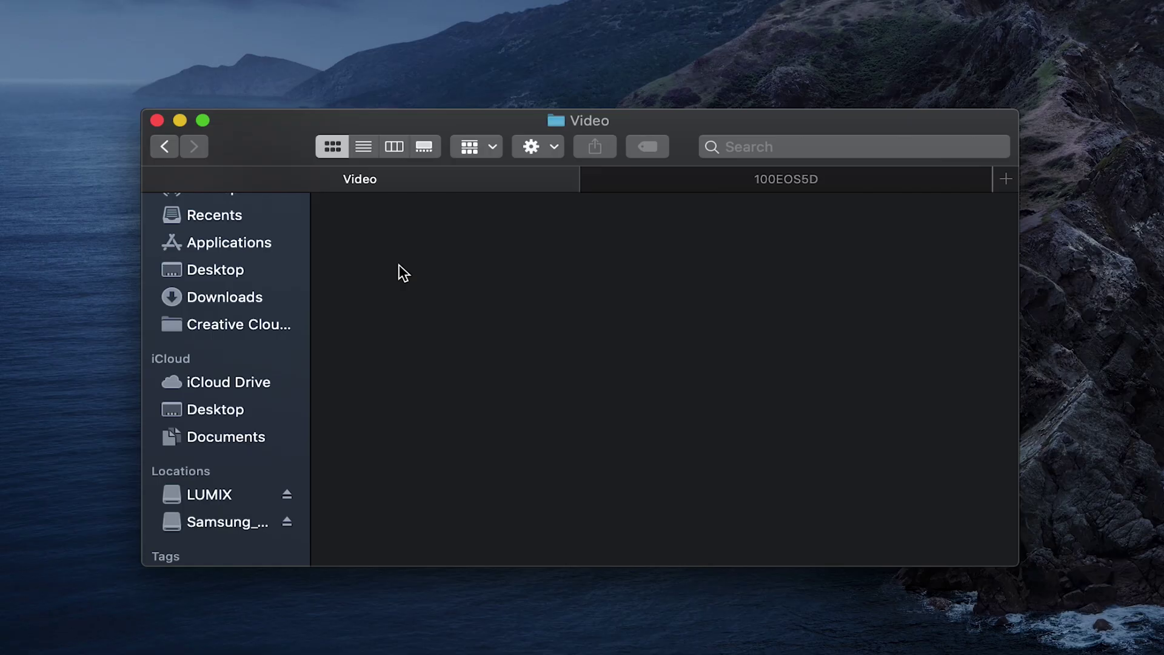
pyautogui.click(717, 182)
pyautogui.moveTo(755, 334); pyautogui.dragTo(348, 240)
pyautogui.moveTo(348, 240); pyautogui.dragTo(348, 240)
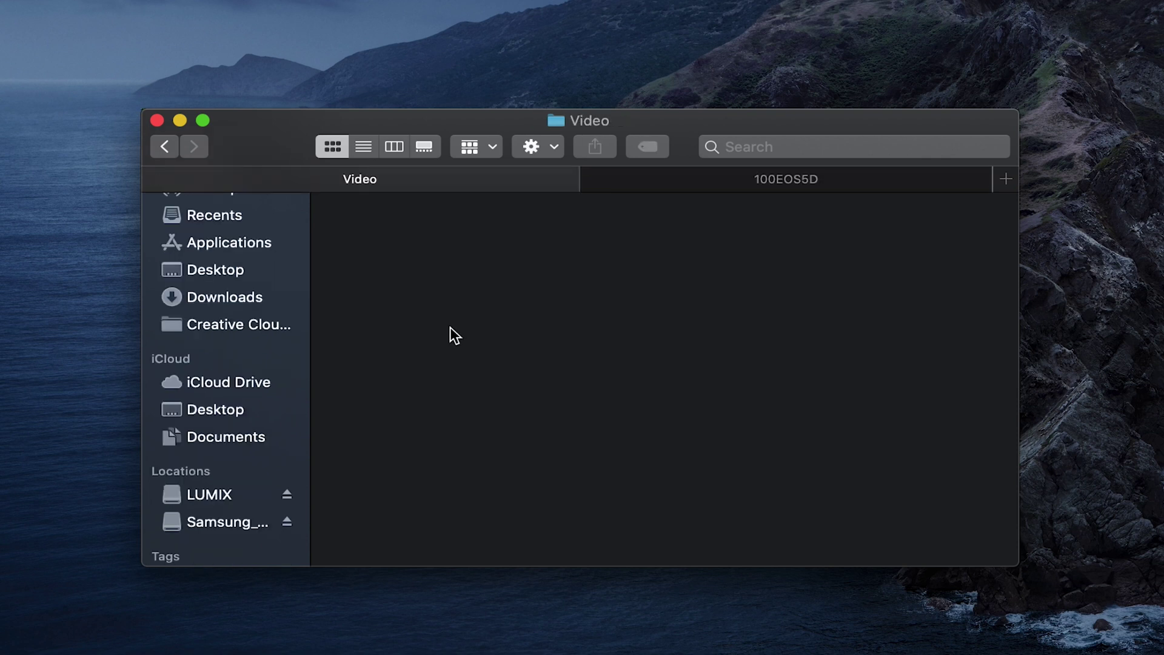
pyautogui.rightClick(450, 327)
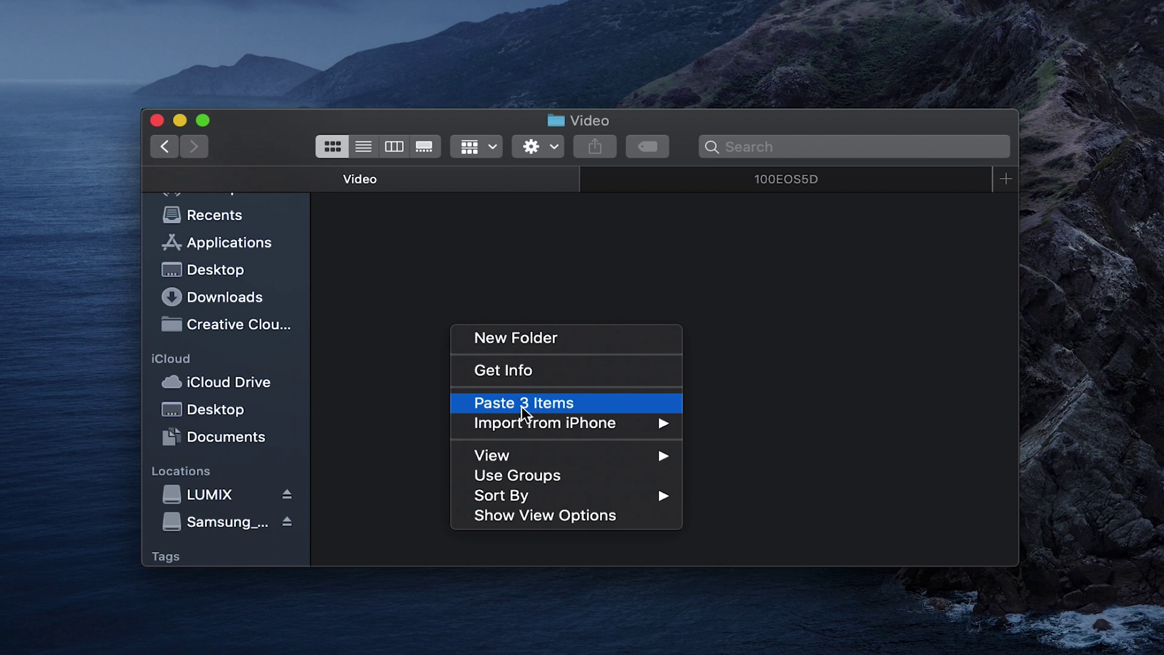
pyautogui.click(529, 404)
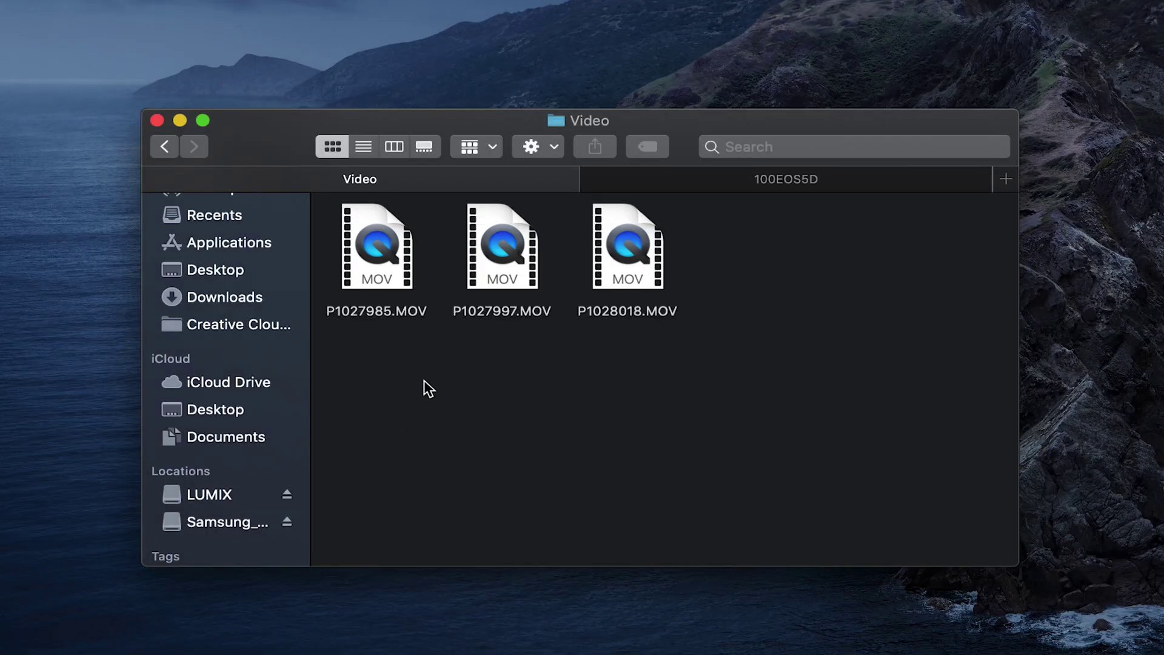
# Step: Return to the July - Apartment Tour folder and rename TEMPLATE_V1.prproj as Apartment_V1.prproj
pyautogui.click(162, 147)
pyautogui.click(624, 291)
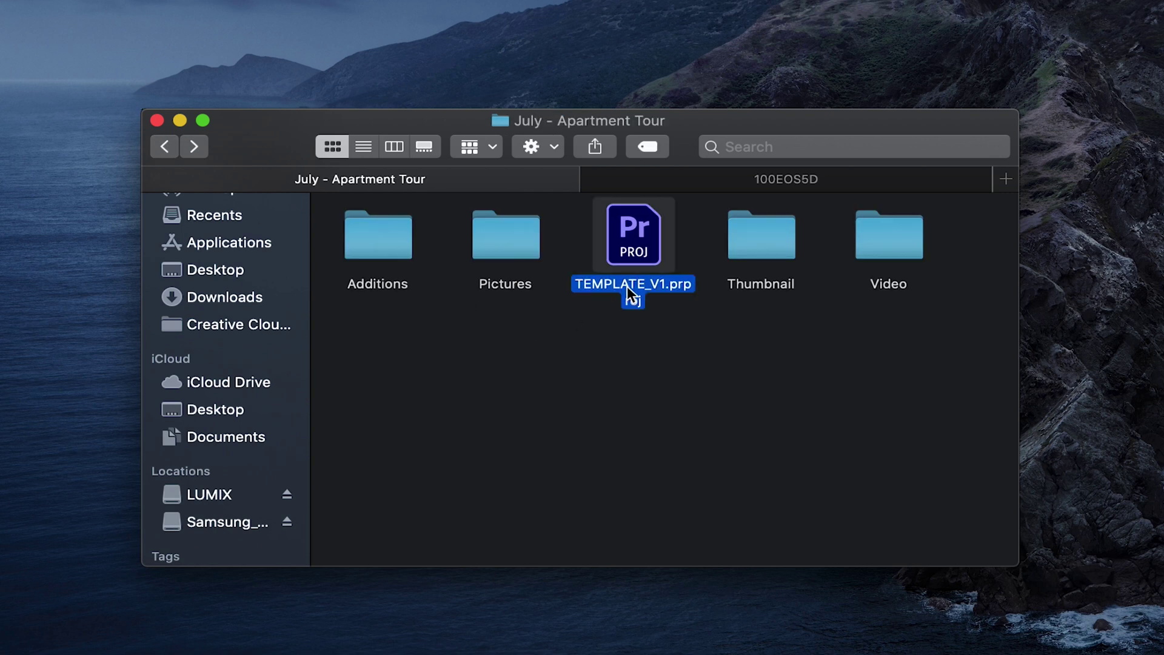
pyautogui.click(628, 286)
pyautogui.click(646, 286)
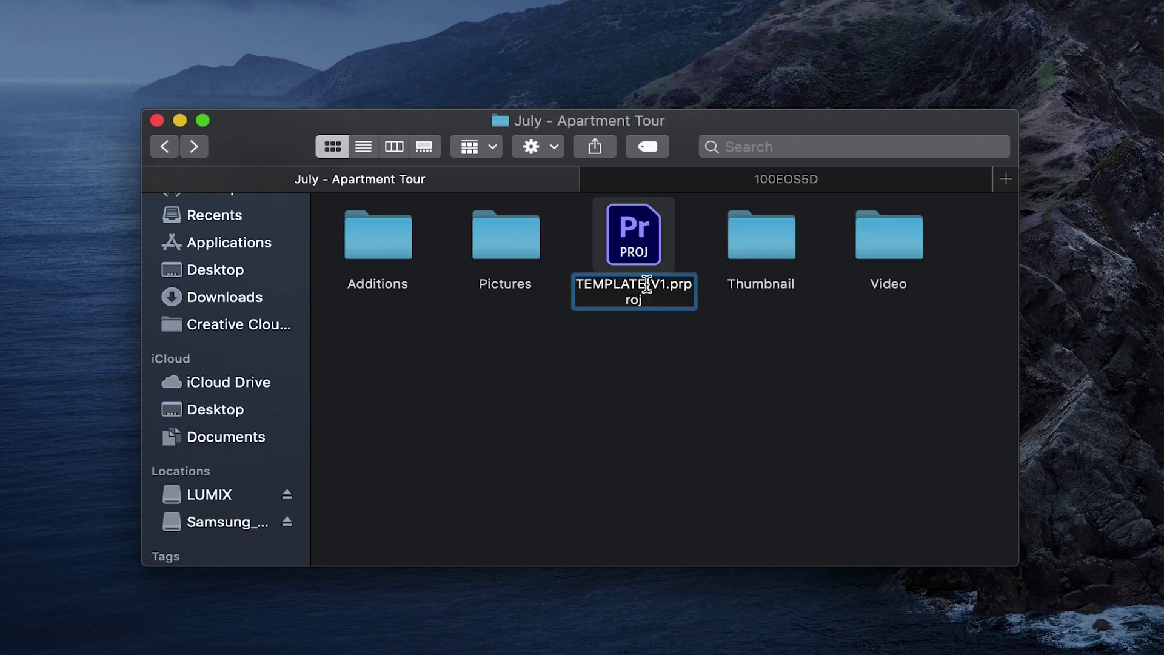
pyautogui.moveTo(647, 283); pyautogui.dragTo(579, 283)
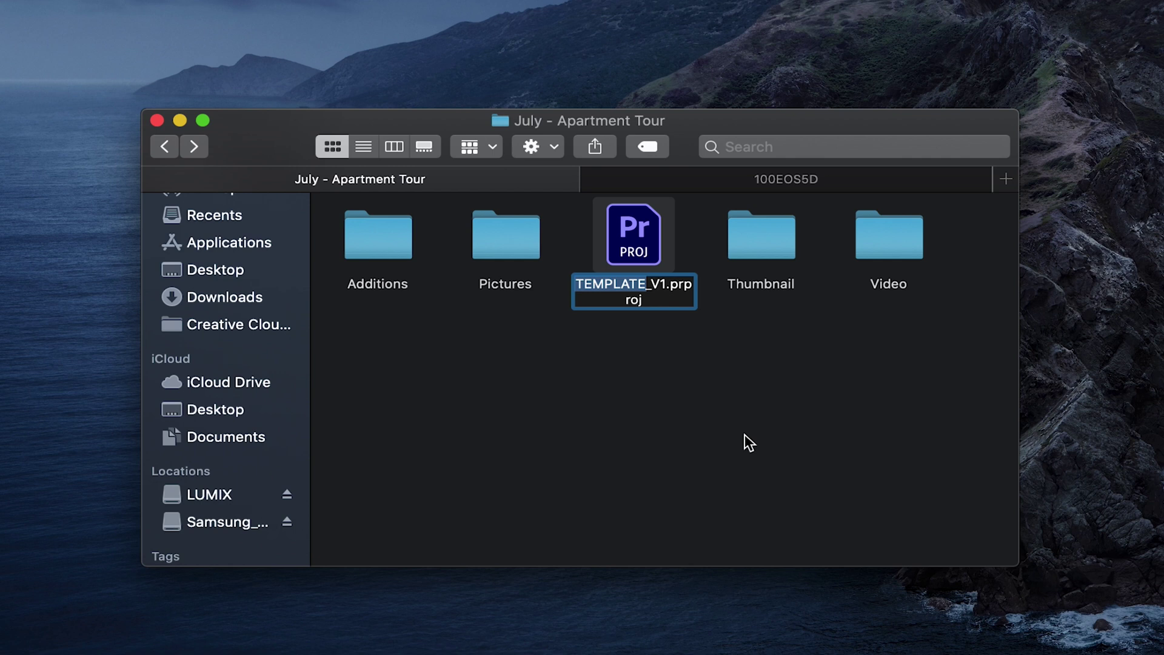
pyautogui.write('Apartment')
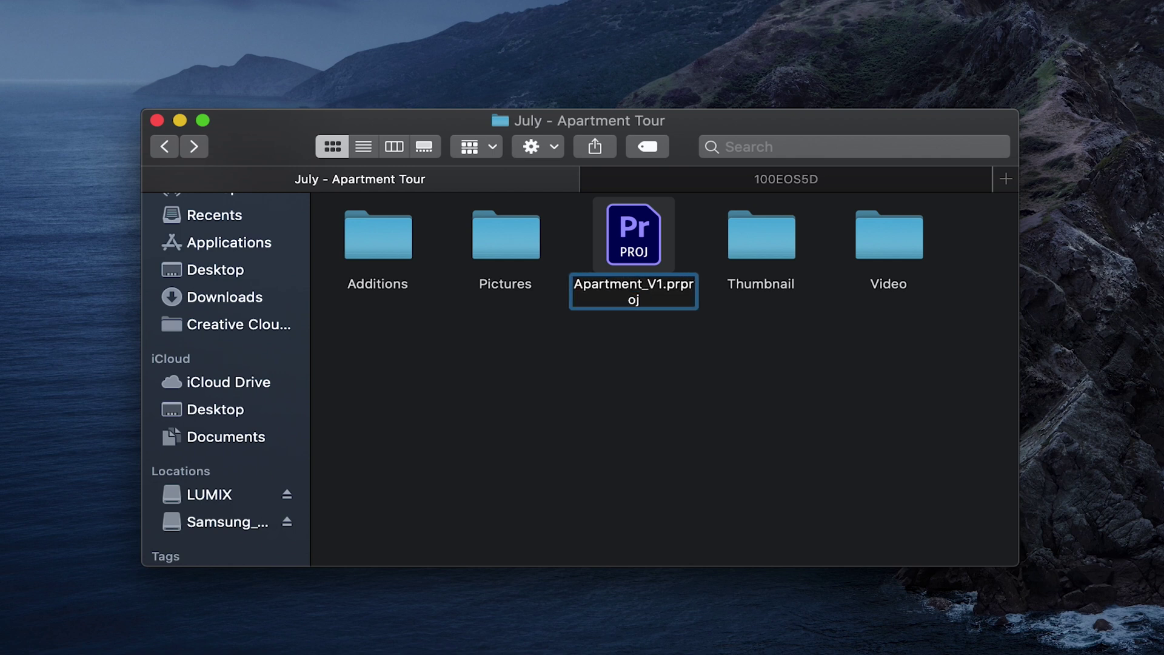
pyautogui.press('Return')
pyautogui.click(581, 427)
# Step: Open the Apartment_V1.prproj project file in Premiere Pro
pyautogui.click(532, 286)
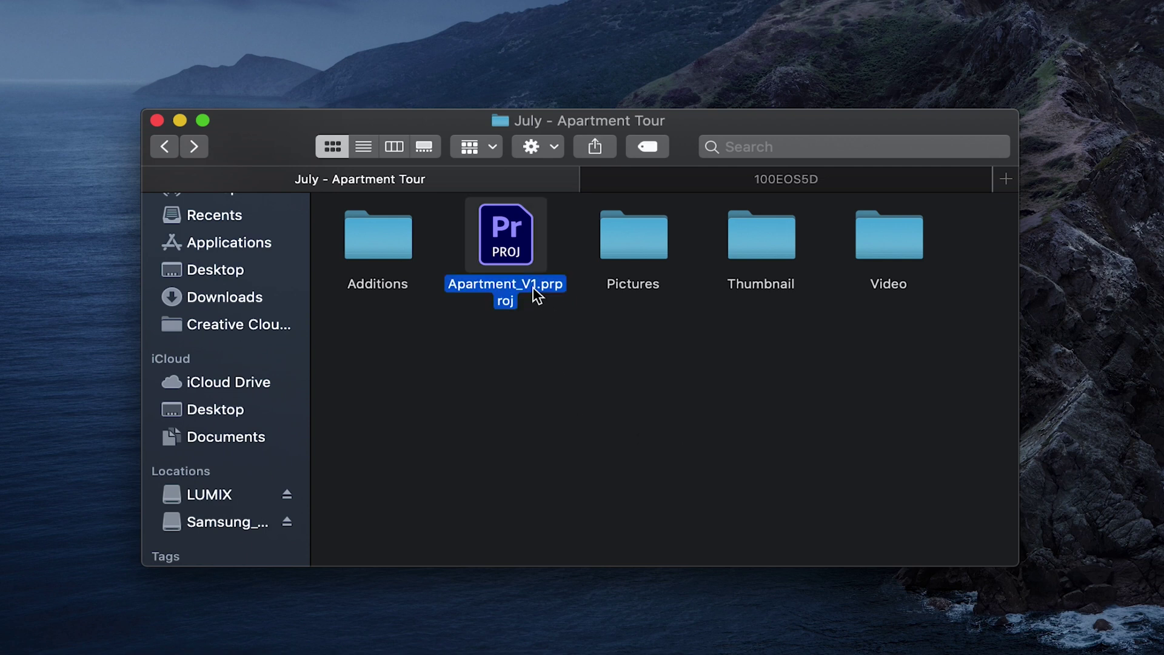
pyautogui.click(537, 336)
pyautogui.click(518, 238)
pyautogui.doubleClick(517, 237)
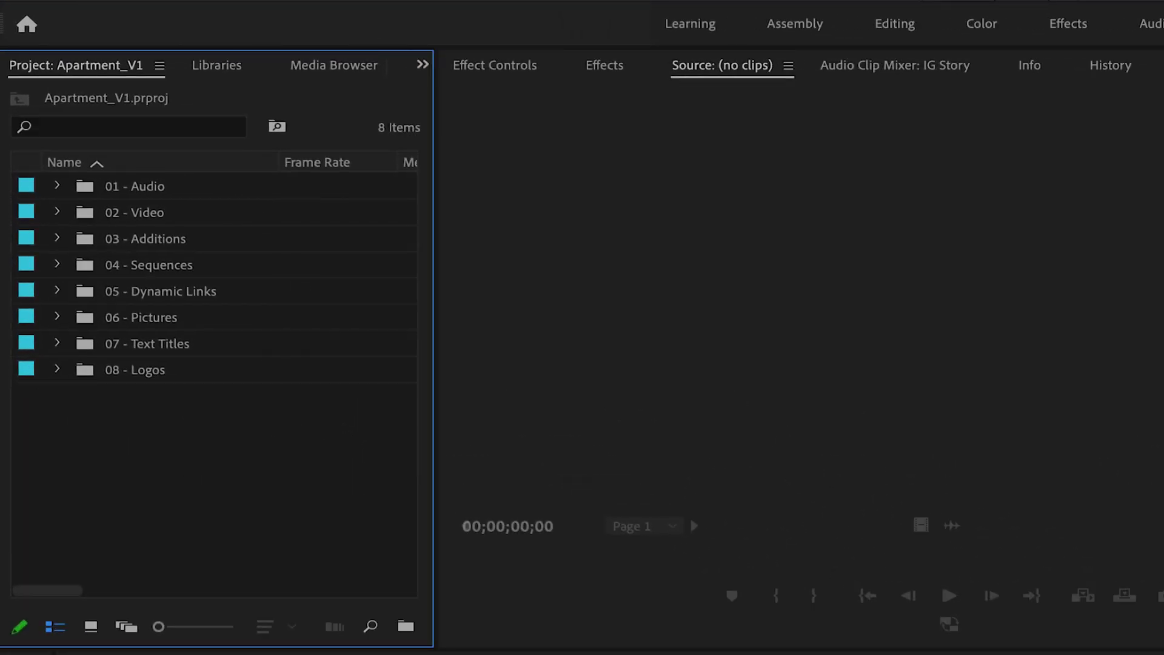
# Step: Examine the sound-effect categories in the SFX bin of 01 - Audio
pyautogui.press('super+Tab')
pyautogui.press('super+Tab')
pyautogui.click(57, 186)
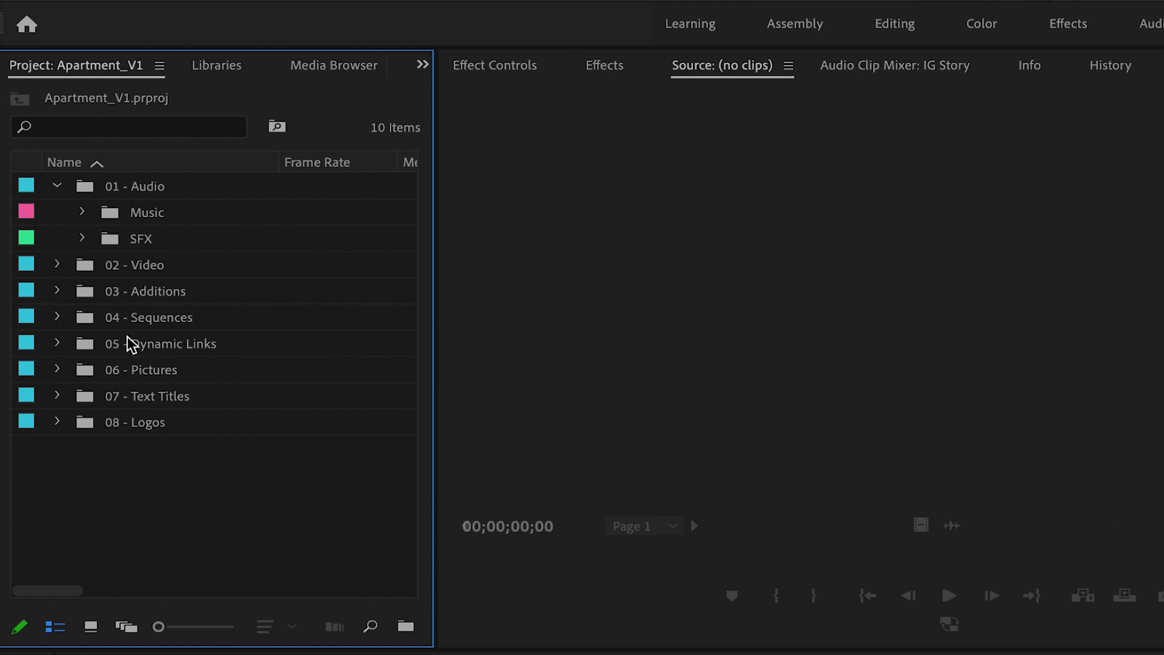
pyautogui.click(56, 186)
pyautogui.click(57, 185)
pyautogui.click(82, 238)
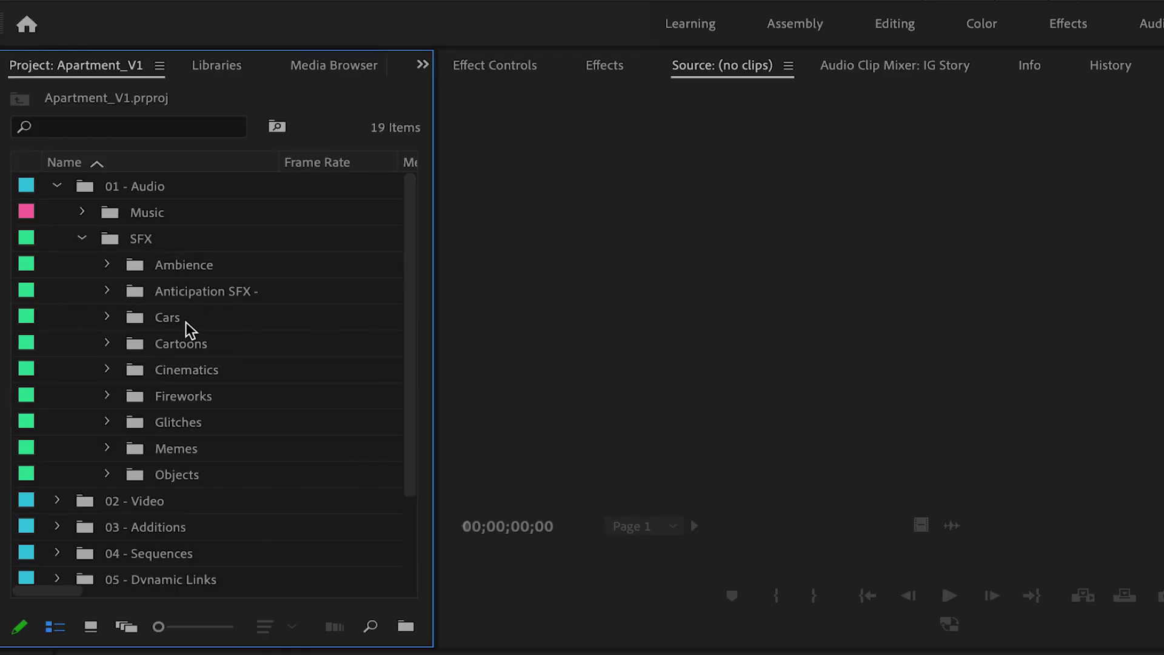
pyautogui.click(81, 238)
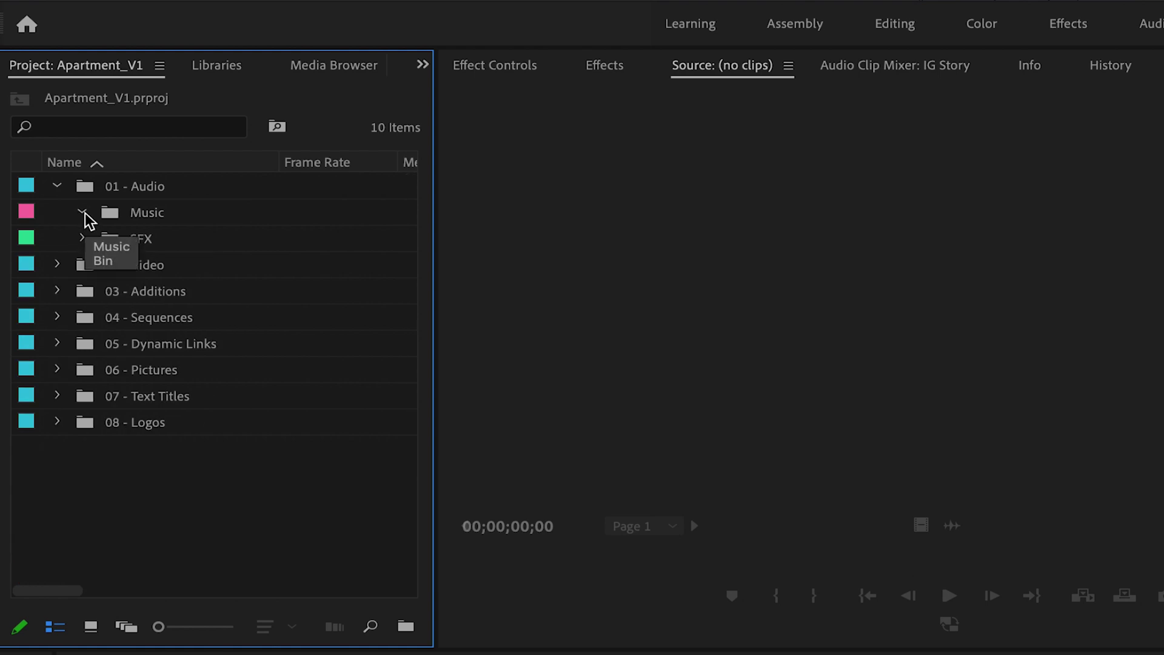
# Step: Look inside the Music bin of 01 - Audio and the 02 - Video bin
pyautogui.click(83, 214)
pyautogui.click(87, 214)
pyautogui.click(139, 214)
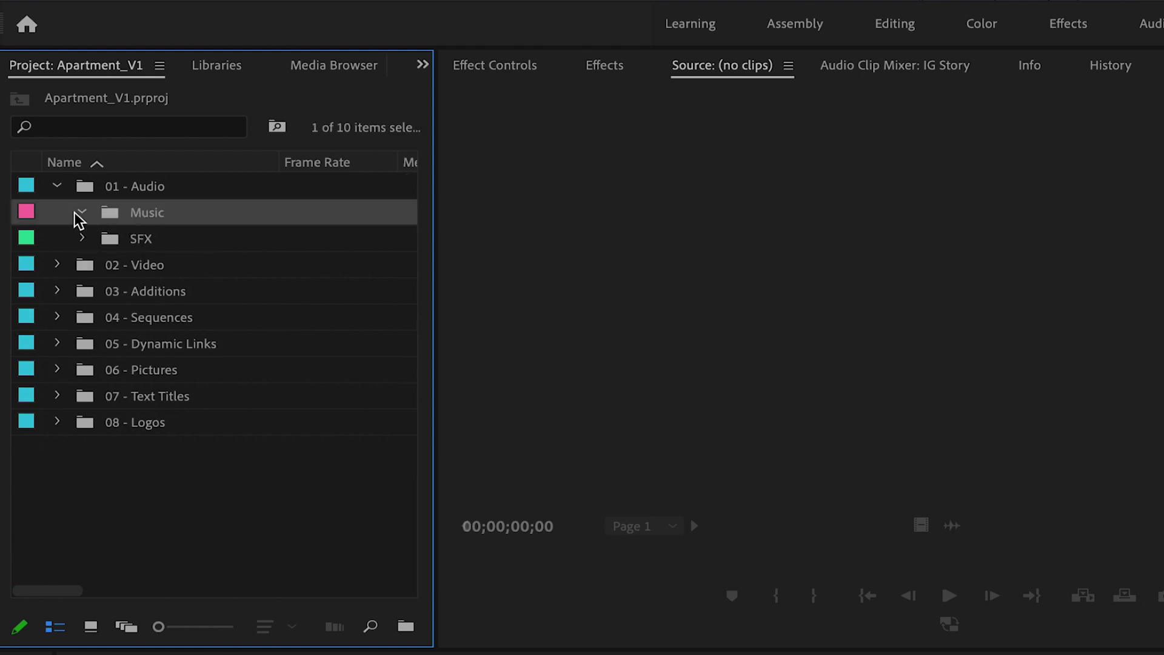
pyautogui.click(59, 211)
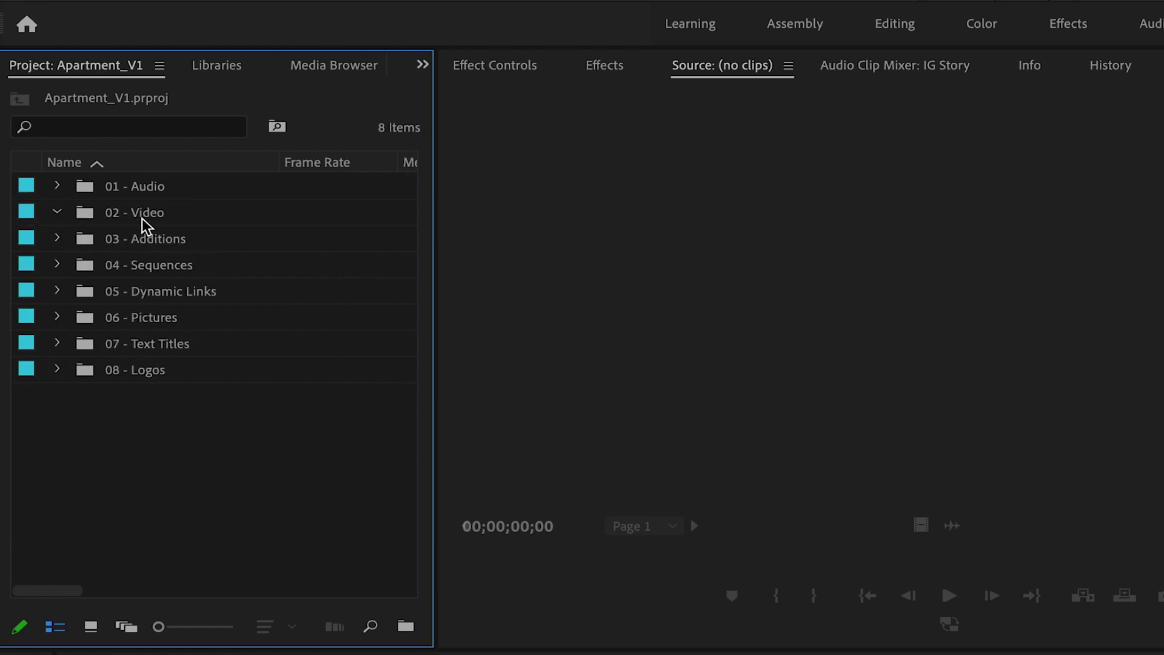
pyautogui.click(163, 217)
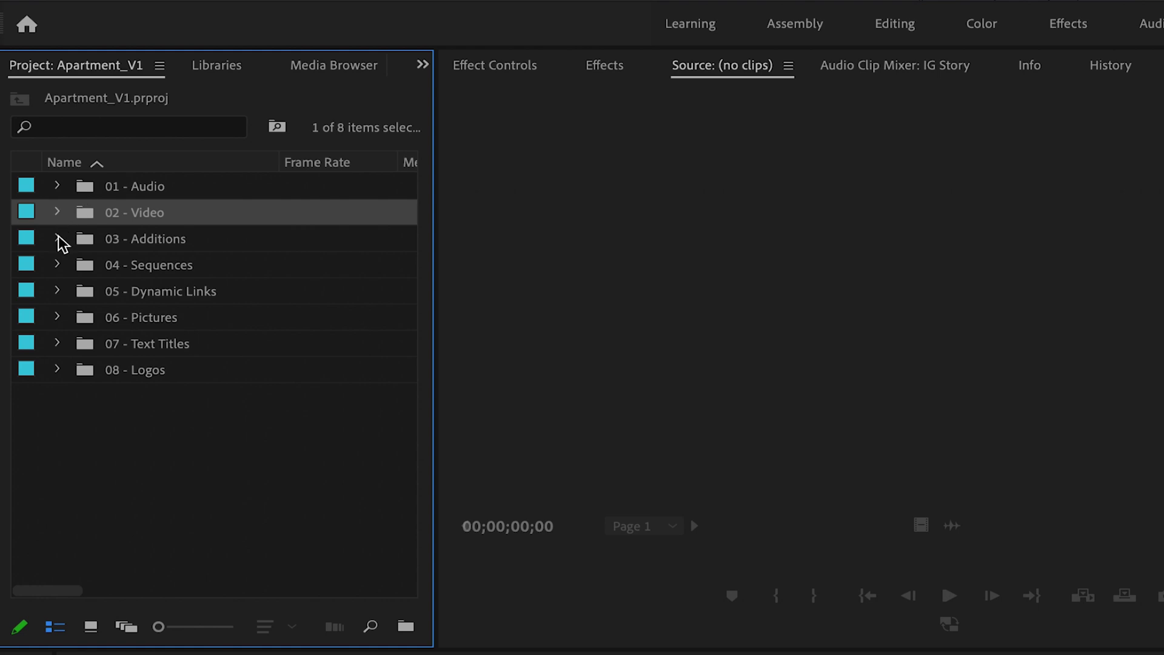
# Step: Expand the 03 - Additions bin and widen the Name column to fit the full adjustment layer names
pyautogui.click(58, 238)
pyautogui.click(164, 242)
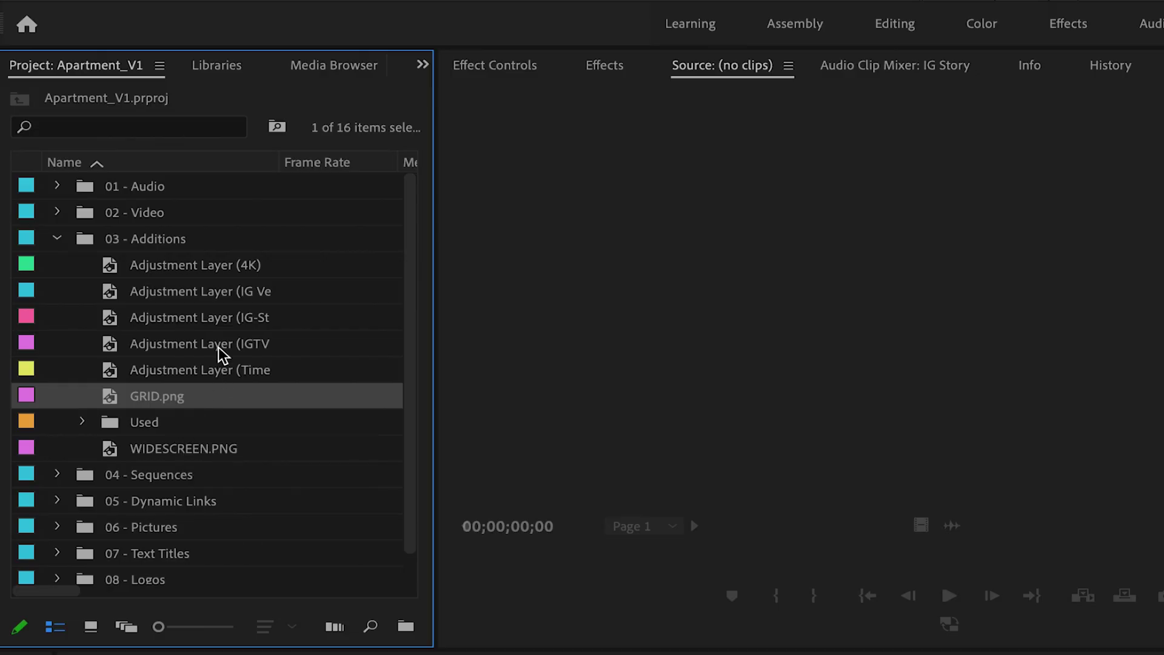
pyautogui.click(213, 268)
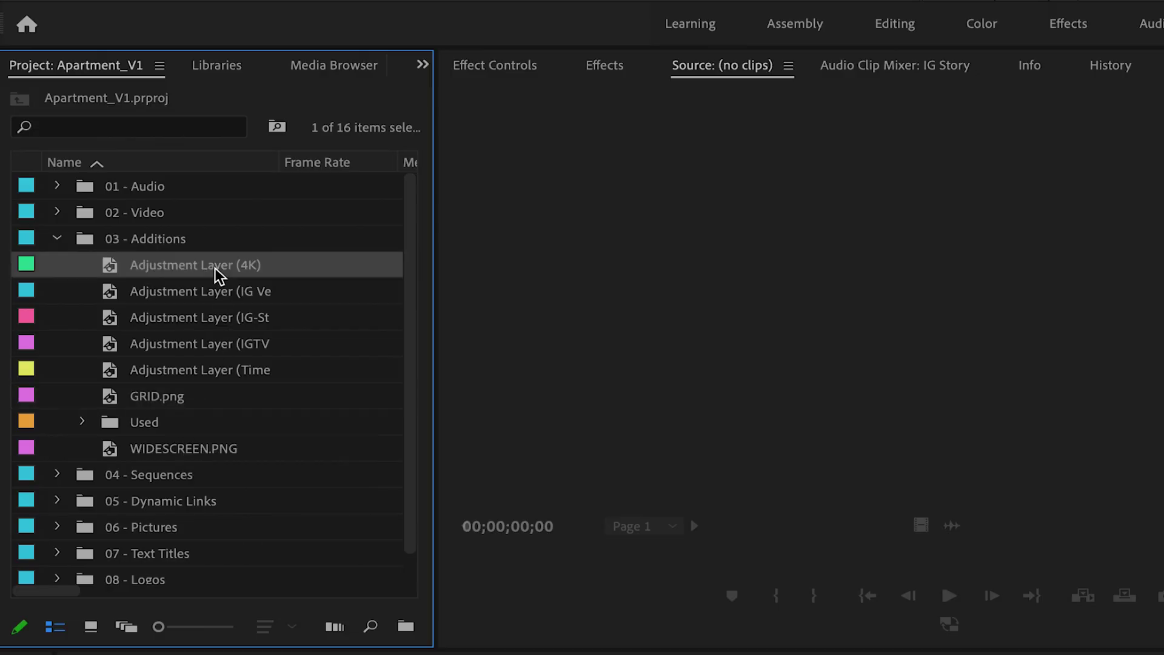
pyautogui.keyDown('shift'); pyautogui.click(210, 383); pyautogui.keyUp('shift')
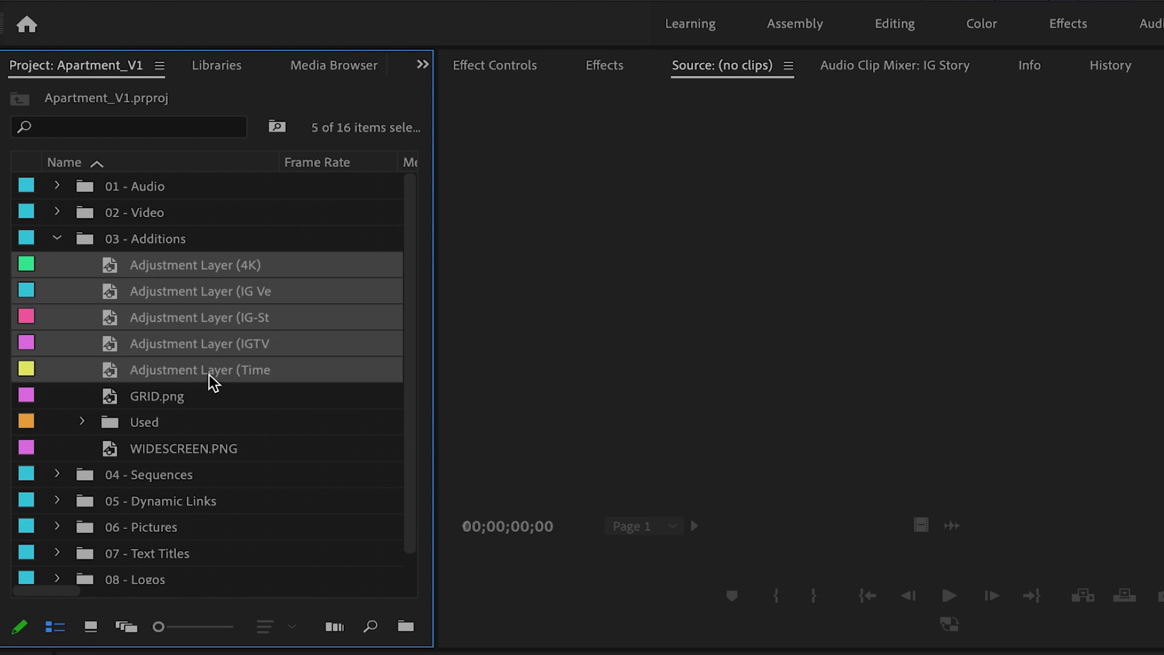
pyautogui.click(255, 317)
pyautogui.moveTo(278, 162); pyautogui.dragTo(325, 164)
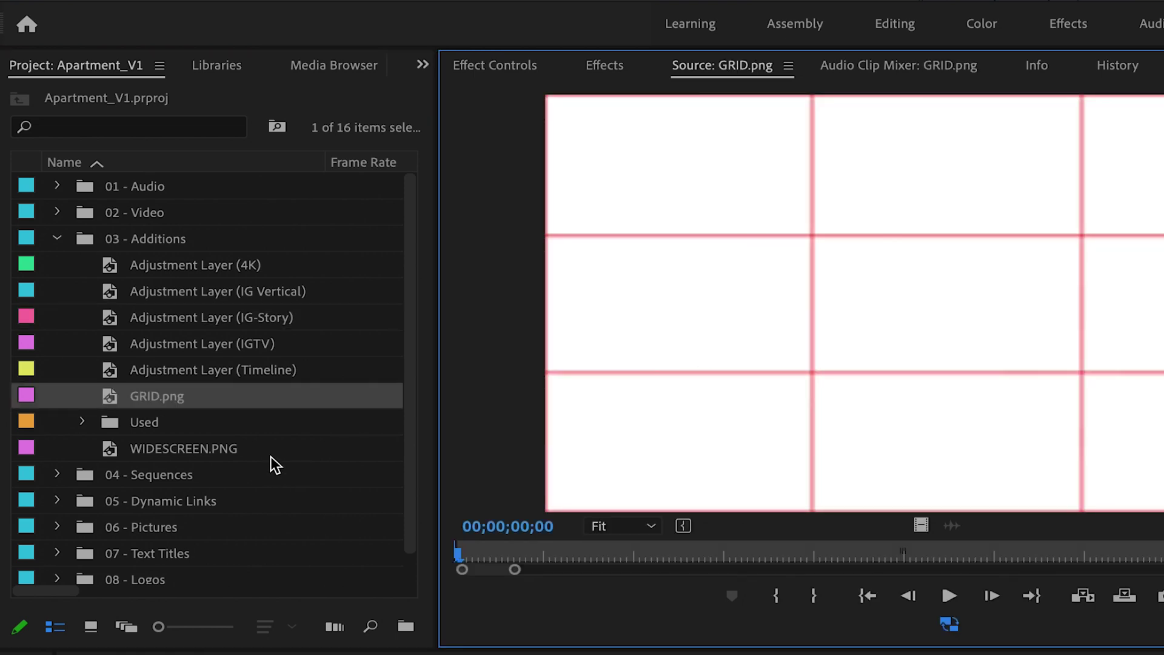
# Step: Preview GRID.png and WIDESCREEN.PNG from the 03 - Additions bin in the Source monitor
pyautogui.click(271, 451)
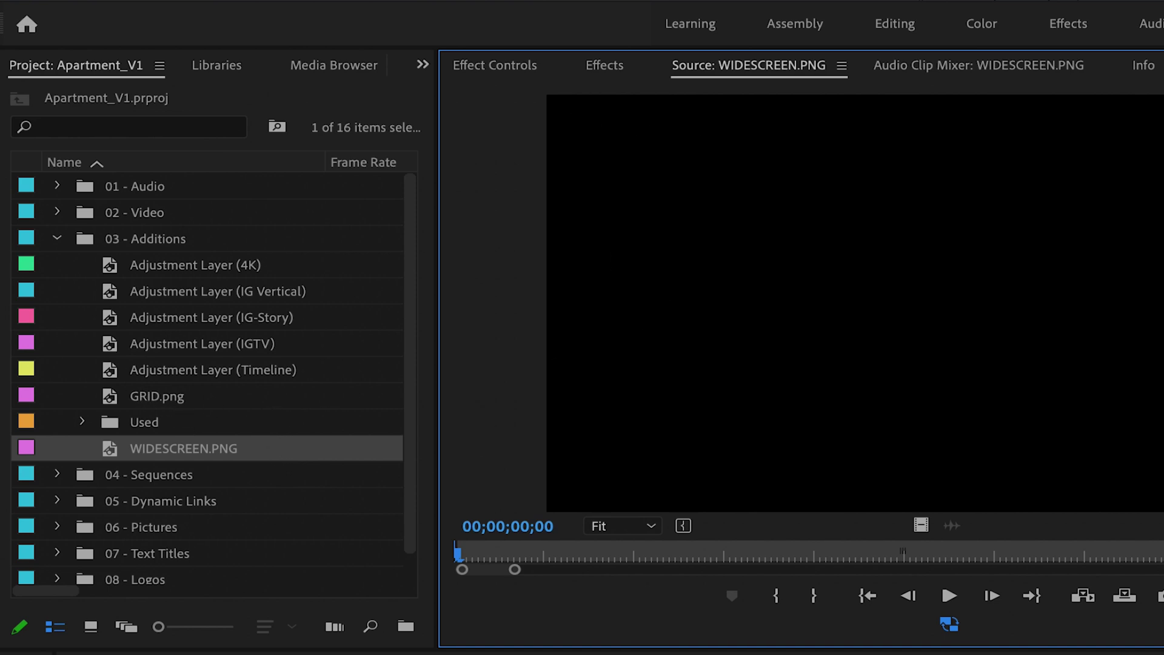
pyautogui.press('super+Tab')
pyautogui.doubleClick(426, 500)
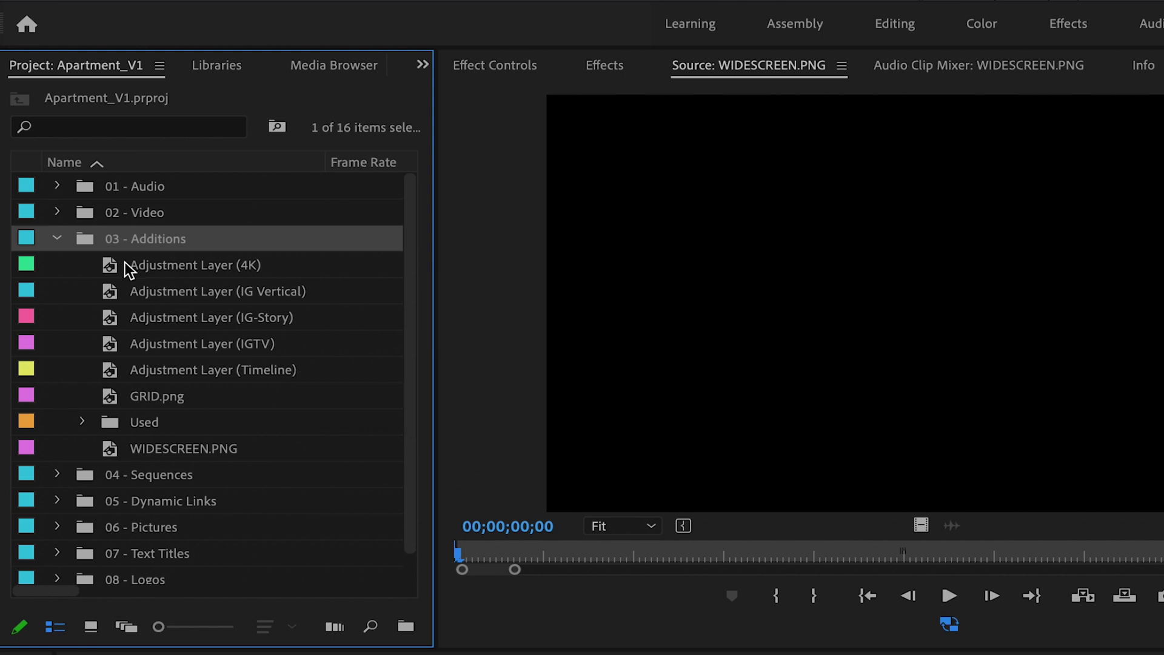
# Step: Review the Adjustment Layer (Timeline), GRID.png and the Used bin within 03 - Additions
pyautogui.click(55, 240)
pyautogui.click(54, 240)
pyautogui.click(189, 371)
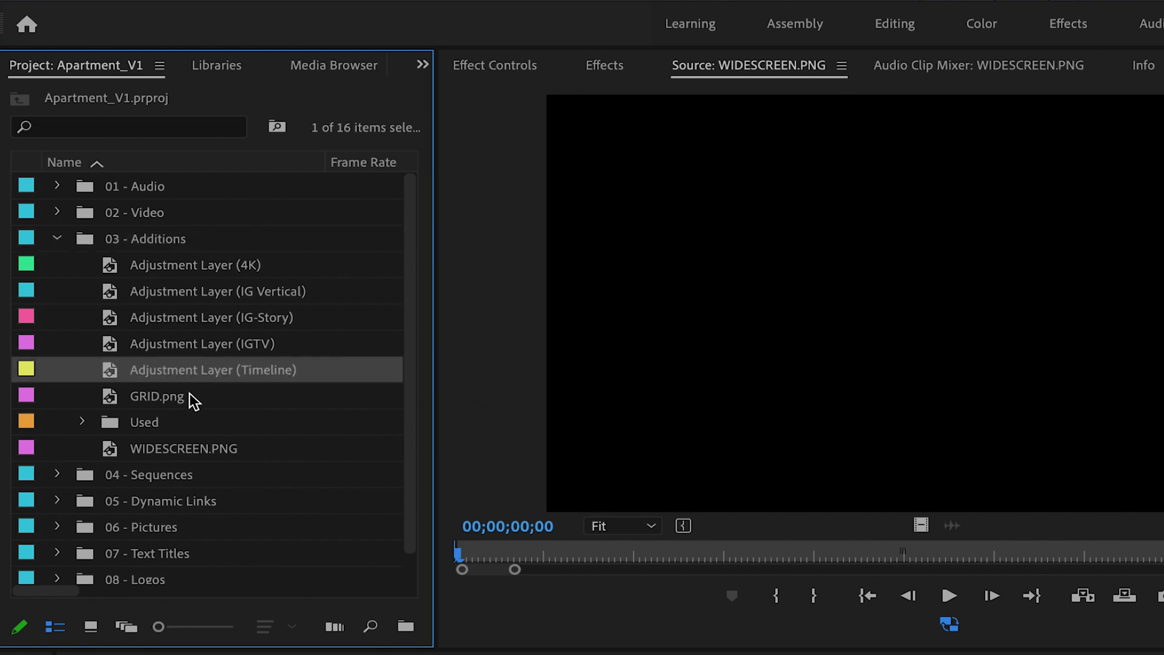
pyautogui.click(199, 395)
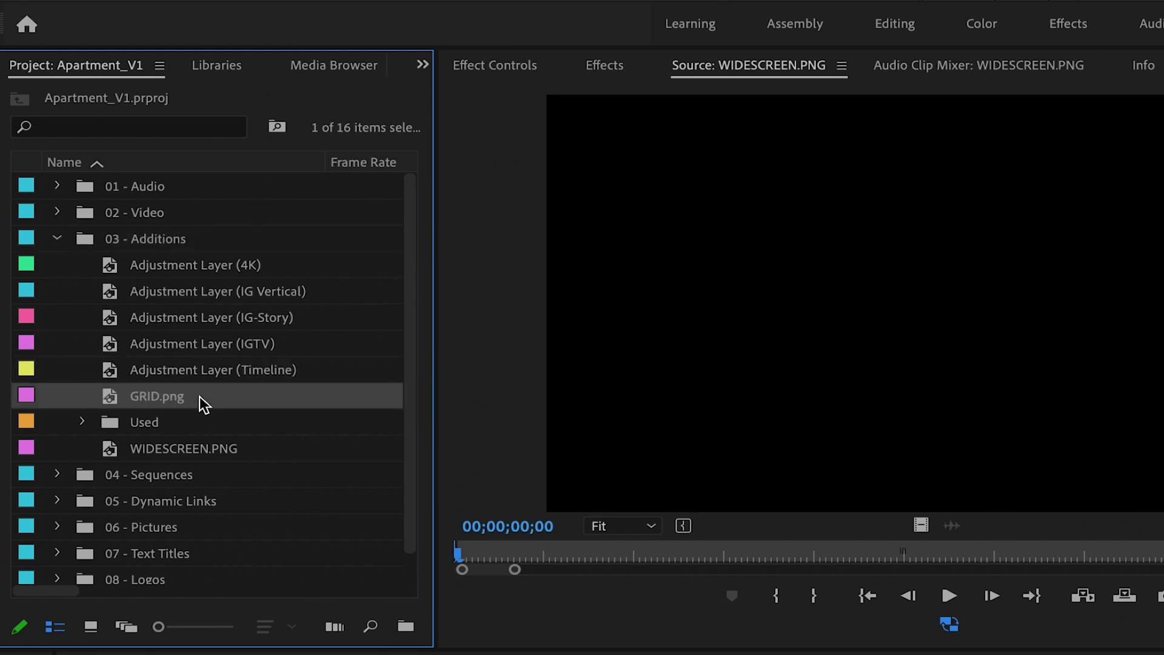
pyautogui.click(131, 429)
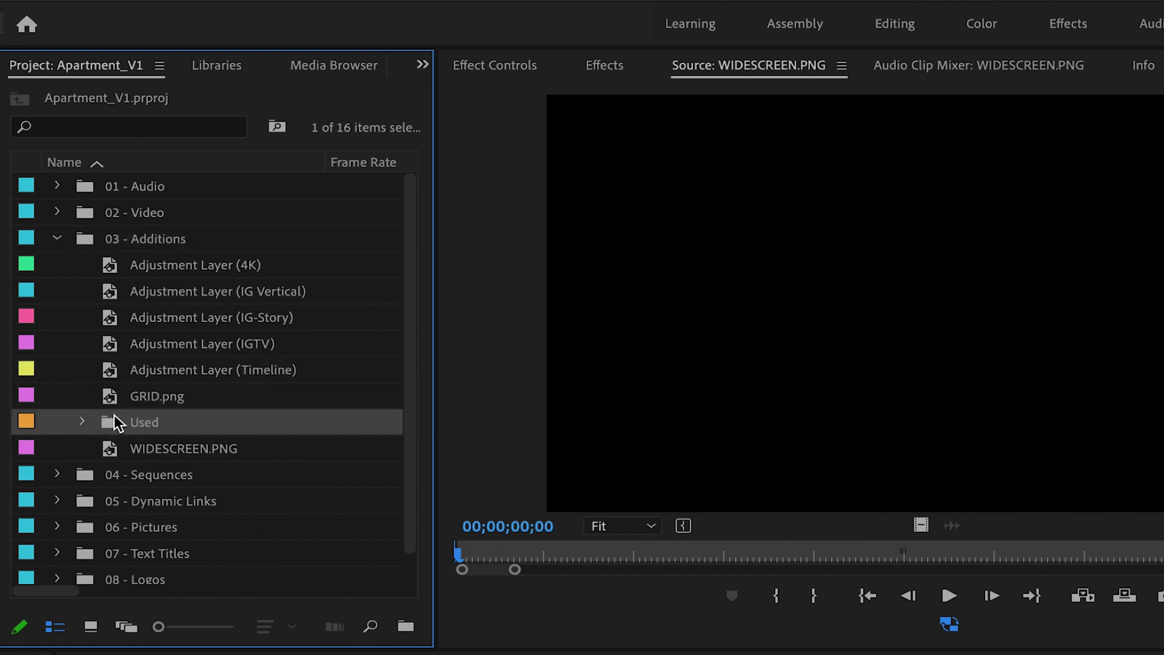
pyautogui.click(156, 402)
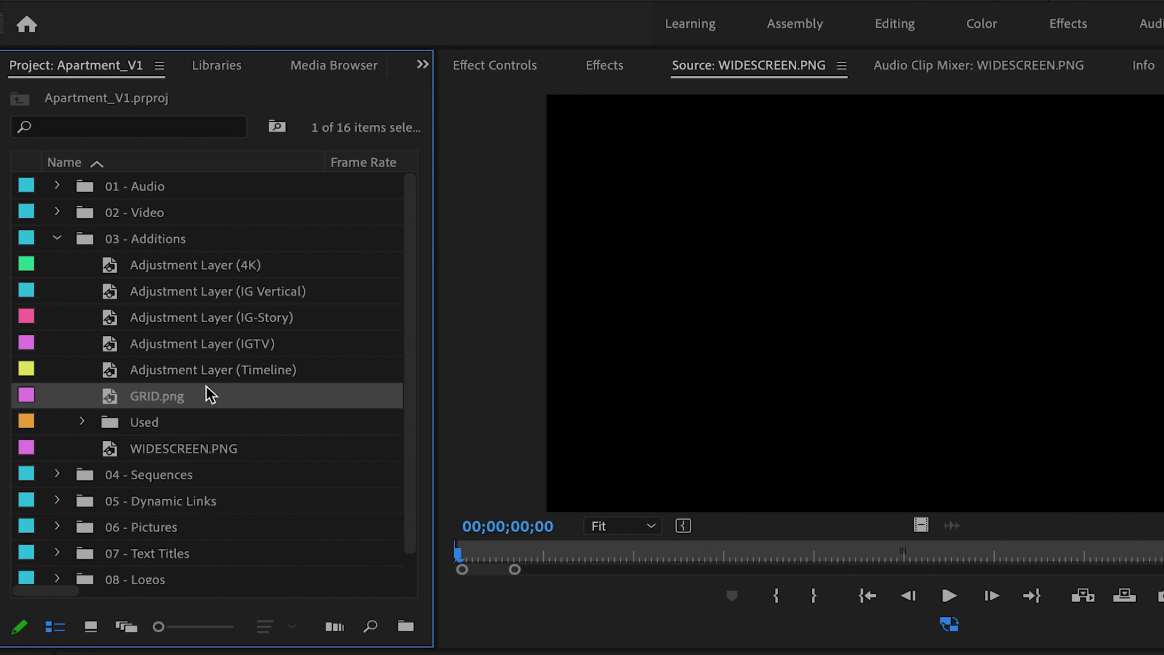
pyautogui.click(193, 366)
# Step: Collapse 03 - Additions and open the Cinematic sequence from the 04 - Sequences bin
pyautogui.click(58, 237)
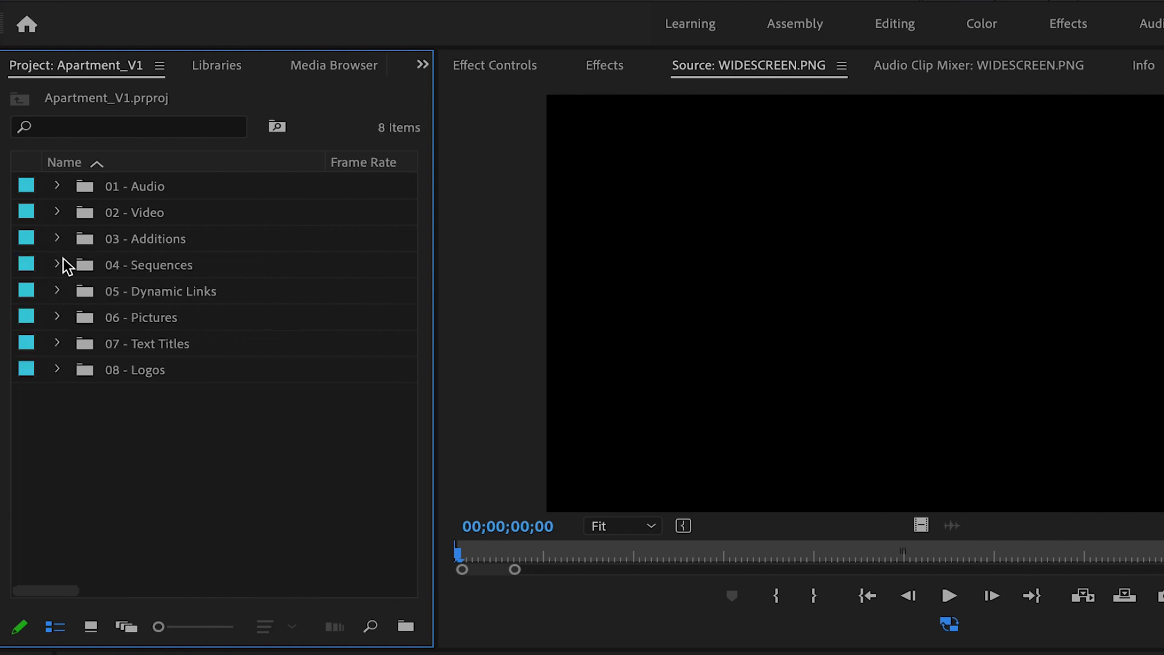
pyautogui.click(60, 266)
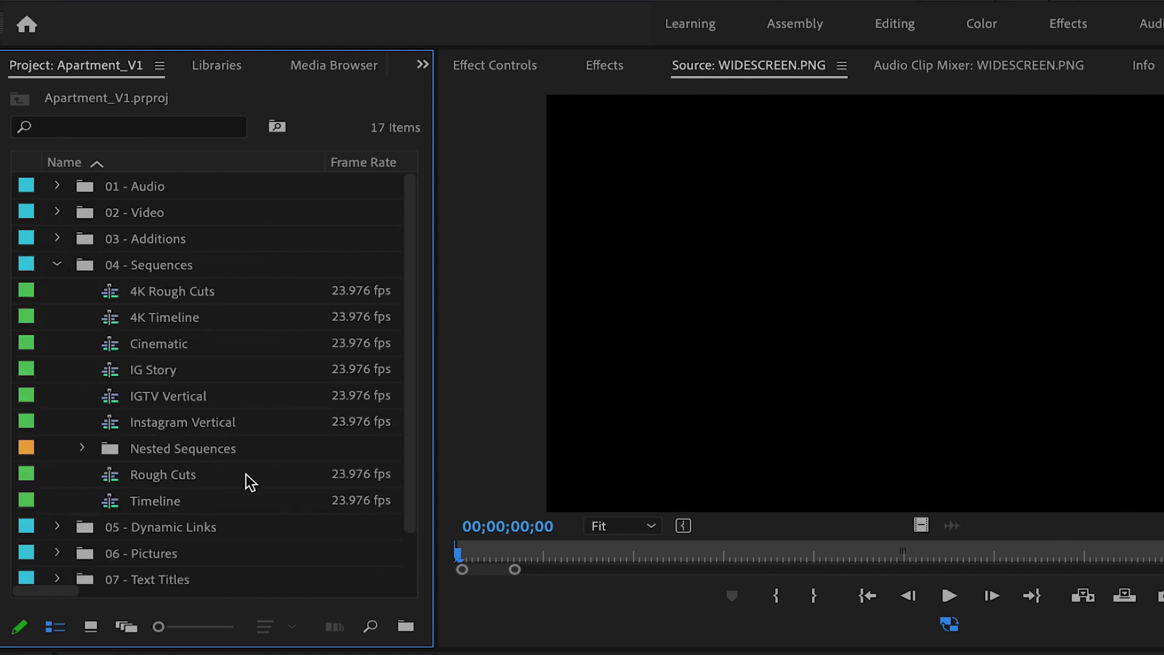
pyautogui.doubleClick(234, 352)
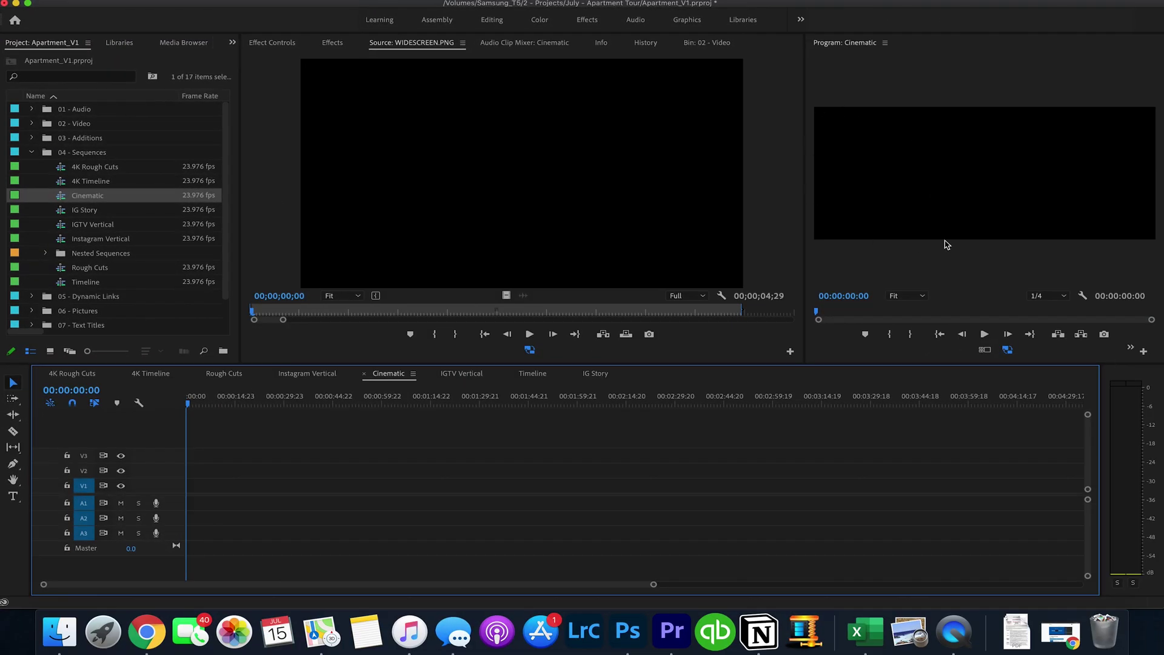